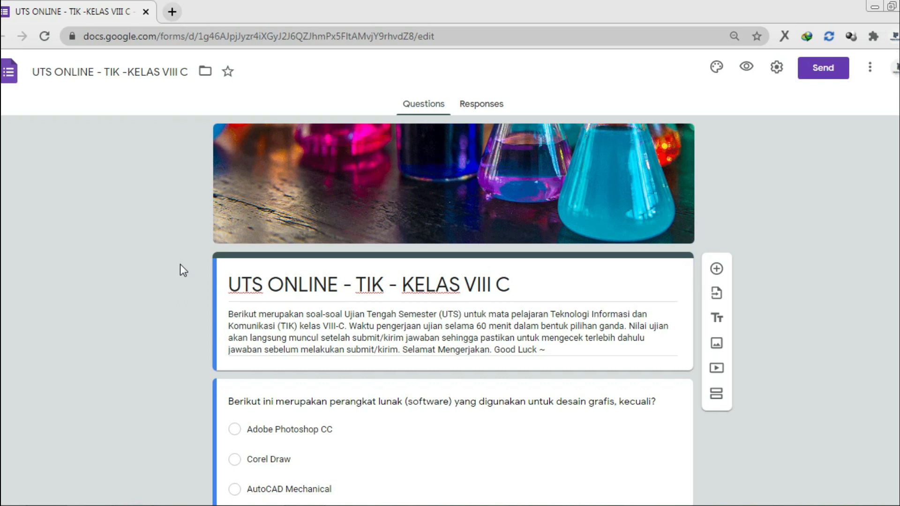
Scroll down to view the UTS ONLINE - TIK - KELAS VIII C quiz title, description and first question
{"action": "scroll", "coordinate": [180, 265], "scroll_direction": "down", "scroll_amount": 4}
{"action": "scroll", "coordinate": [180, 265], "scroll_direction": "up", "scroll_amount": 4}
{"action": "scroll", "coordinate": [180, 266], "scroll_direction": "down", "scroll_amount": 2}
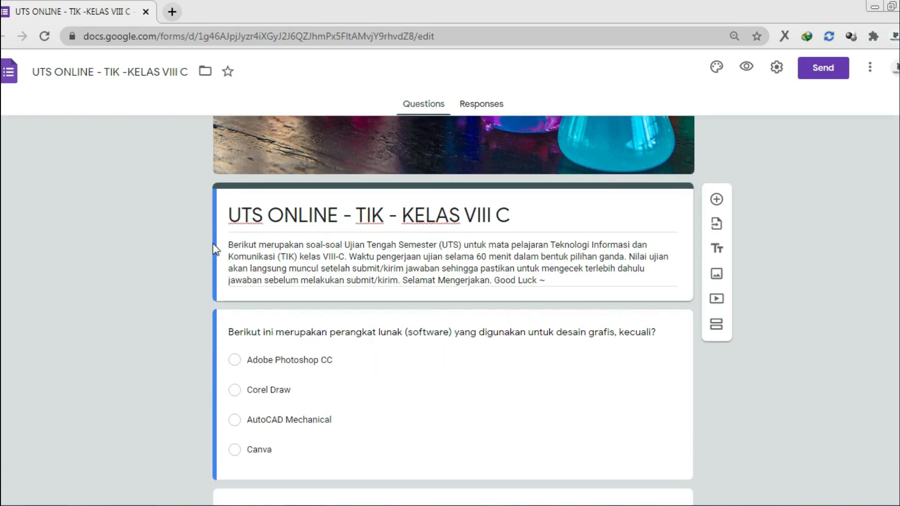
{"action": "scroll", "coordinate": [213, 243], "scroll_direction": "down", "scroll_amount": 3}
{"action": "scroll", "coordinate": [213, 243], "scroll_direction": "up", "scroll_amount": 5}
{"action": "scroll", "coordinate": [213, 243], "scroll_direction": "down", "scroll_amount": 2}
{"action": "scroll", "coordinate": [213, 243], "scroll_direction": "down", "scroll_amount": 8}
{"action": "scroll", "coordinate": [213, 243], "scroll_direction": "down", "scroll_amount": 8}
{"action": "scroll", "coordinate": [213, 243], "scroll_direction": "up", "scroll_amount": 9}
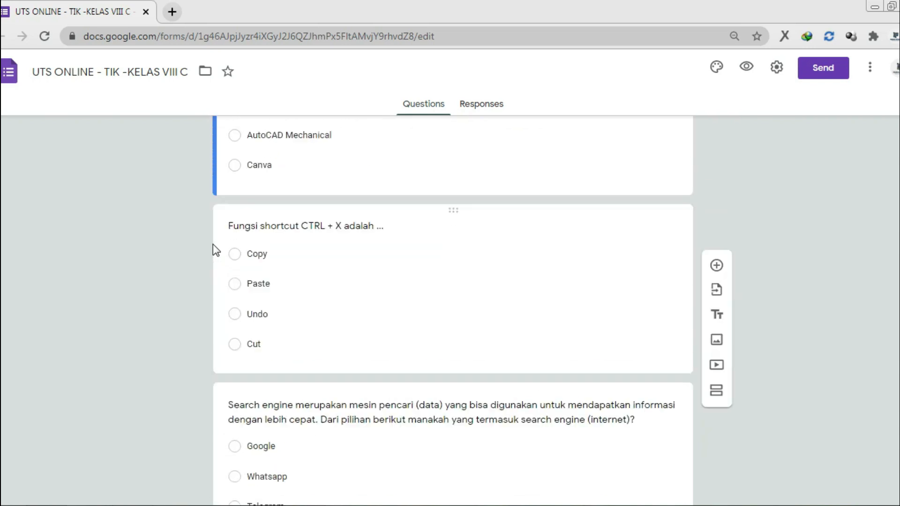
{"action": "scroll", "coordinate": [214, 248], "scroll_direction": "up", "scroll_amount": 10}
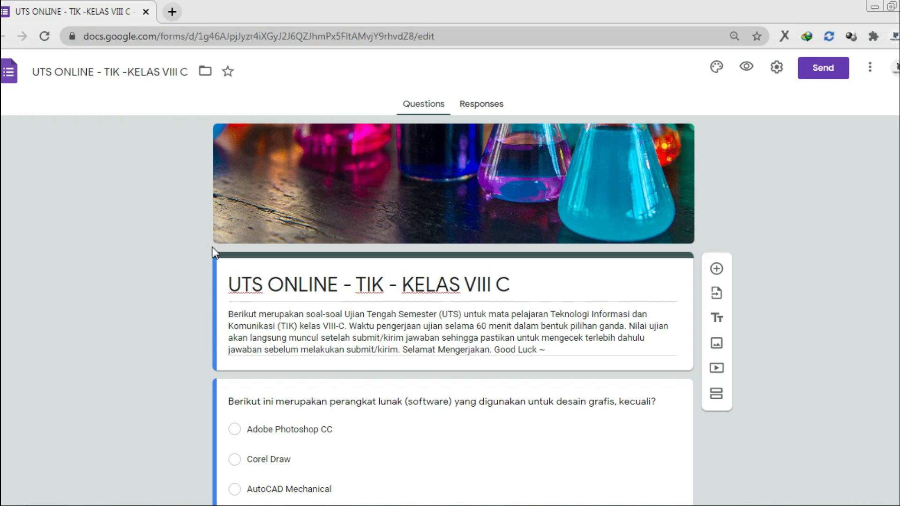
{"action": "scroll", "coordinate": [212, 248], "scroll_direction": "down", "scroll_amount": 2}
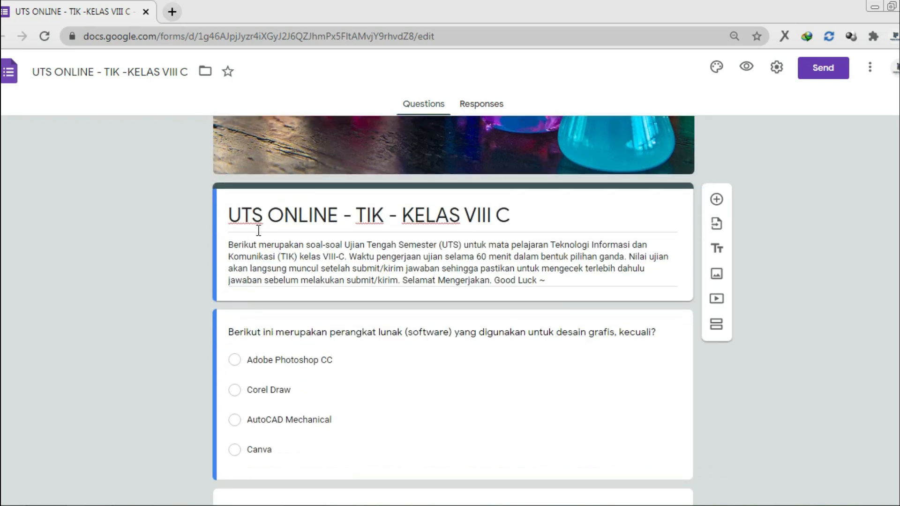
Select the form title and description, then open the graphic-design software question for editing
{"action": "triple_click", "coordinate": [273, 224]}
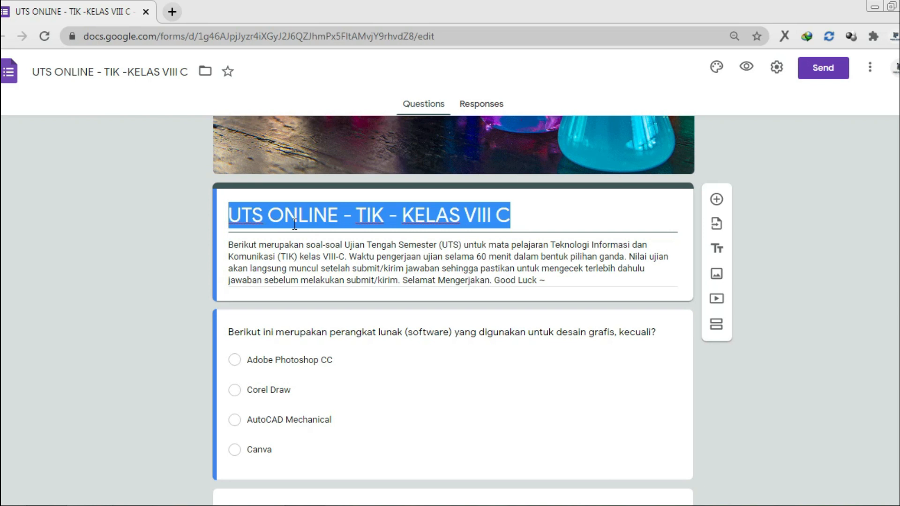
{"action": "triple_click", "coordinate": [236, 248]}
{"action": "scroll", "coordinate": [237, 251], "scroll_direction": "down", "scroll_amount": 1}
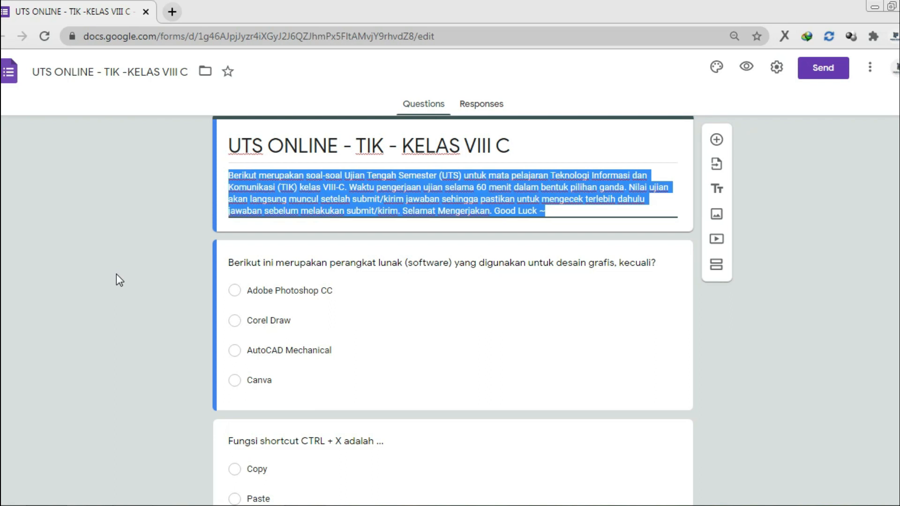
{"action": "left_click", "coordinate": [263, 262]}
{"action": "scroll", "coordinate": [171, 293], "scroll_direction": "down", "scroll_amount": 2}
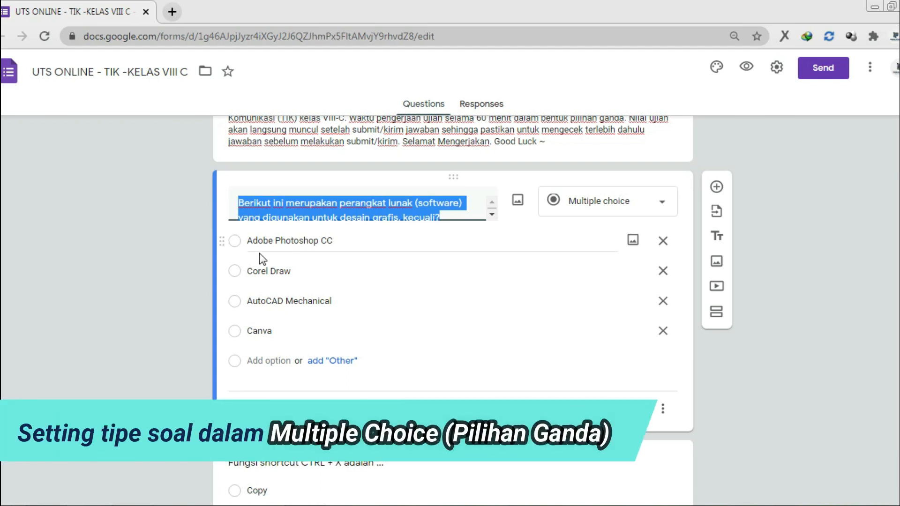
{"action": "left_click", "coordinate": [593, 216]}
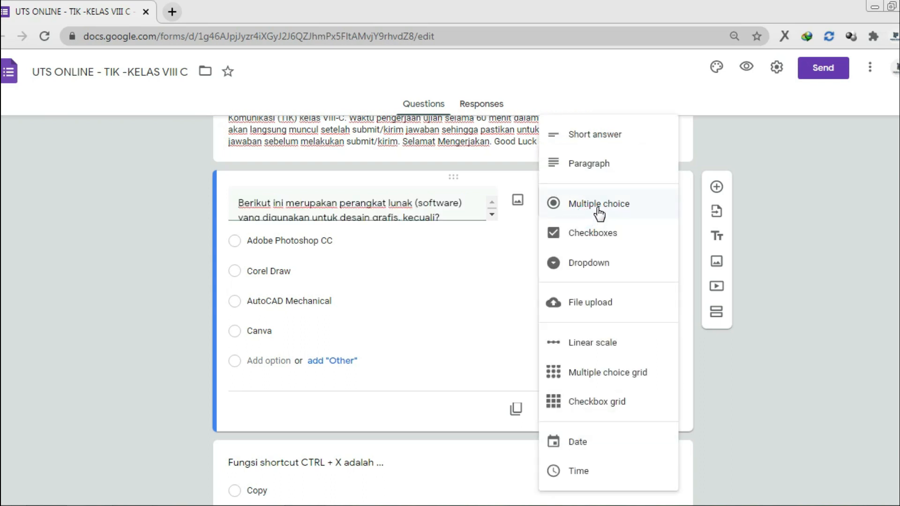
{"action": "left_click", "coordinate": [822, 224]}
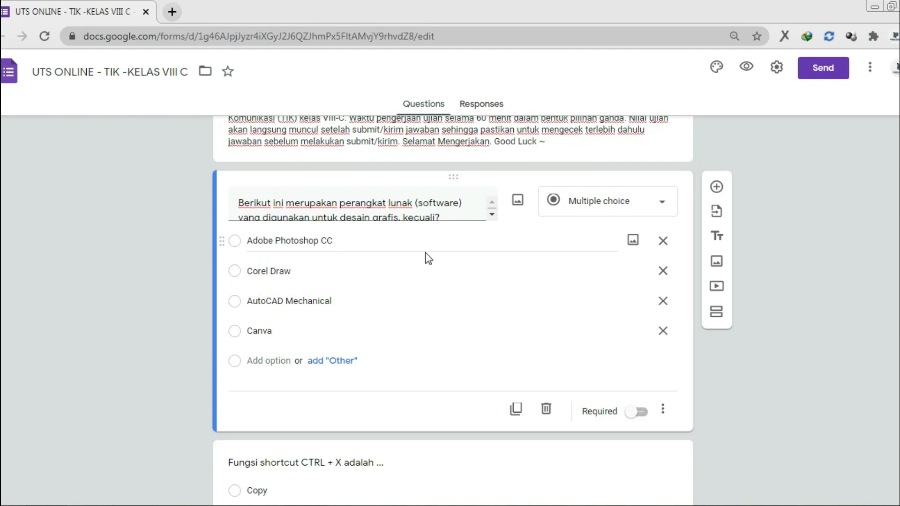
{"action": "left_click", "coordinate": [632, 242]}
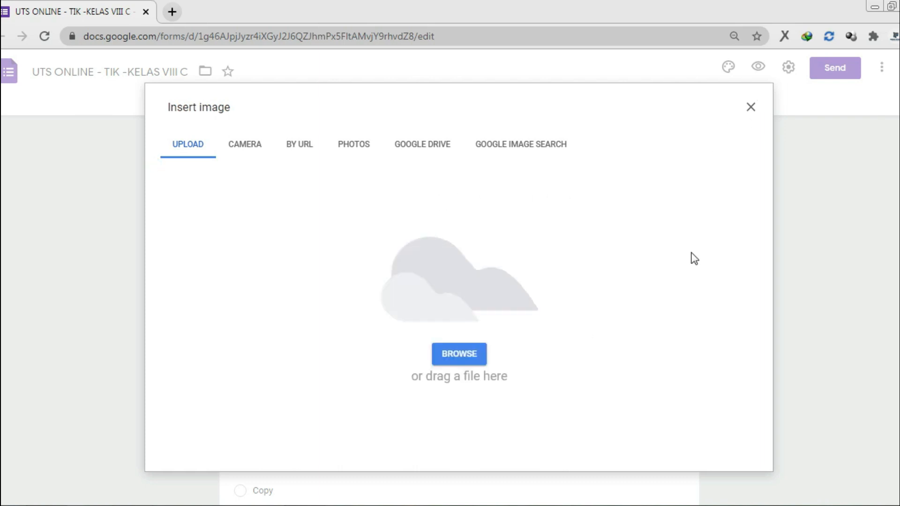
{"action": "left_click", "coordinate": [751, 107]}
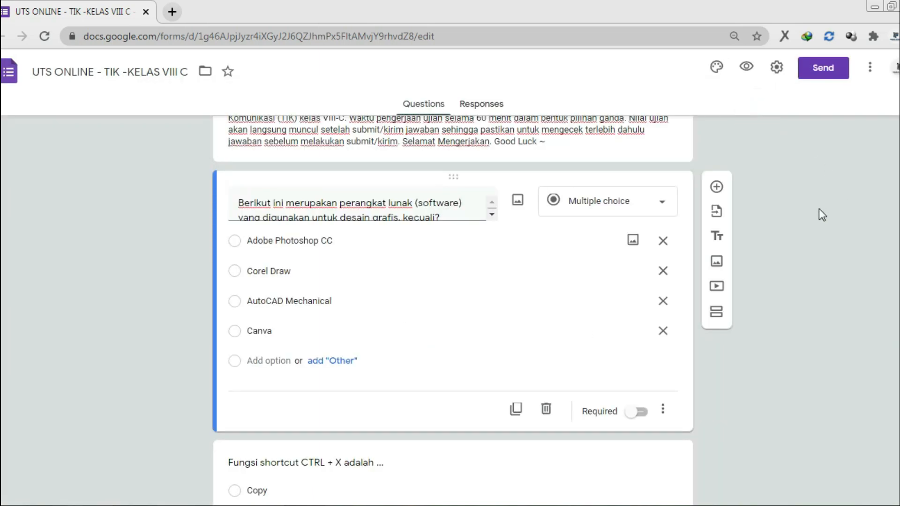
{"action": "scroll", "coordinate": [164, 248], "scroll_direction": "down", "scroll_amount": 1}
{"action": "scroll", "coordinate": [165, 249], "scroll_direction": "down", "scroll_amount": 12}
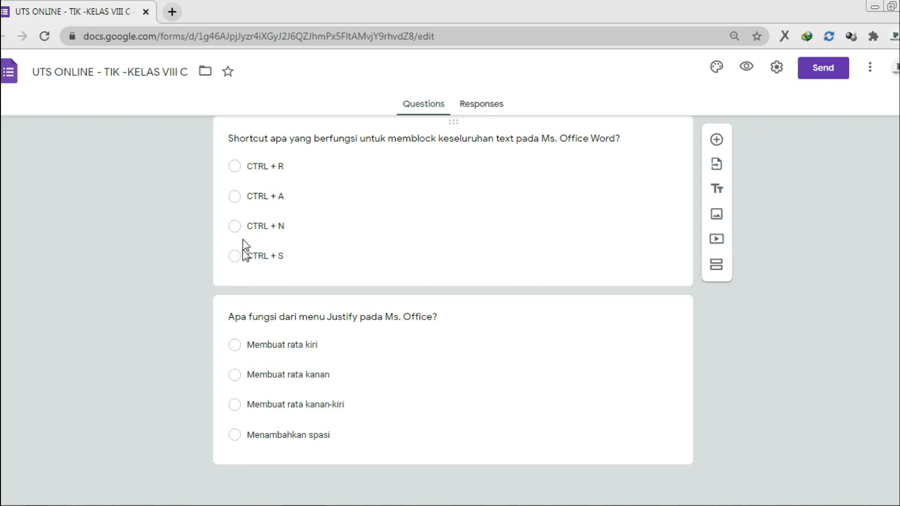
{"action": "scroll", "coordinate": [243, 246], "scroll_direction": "up", "scroll_amount": 10}
{"action": "scroll", "coordinate": [244, 243], "scroll_direction": "up", "scroll_amount": 5}
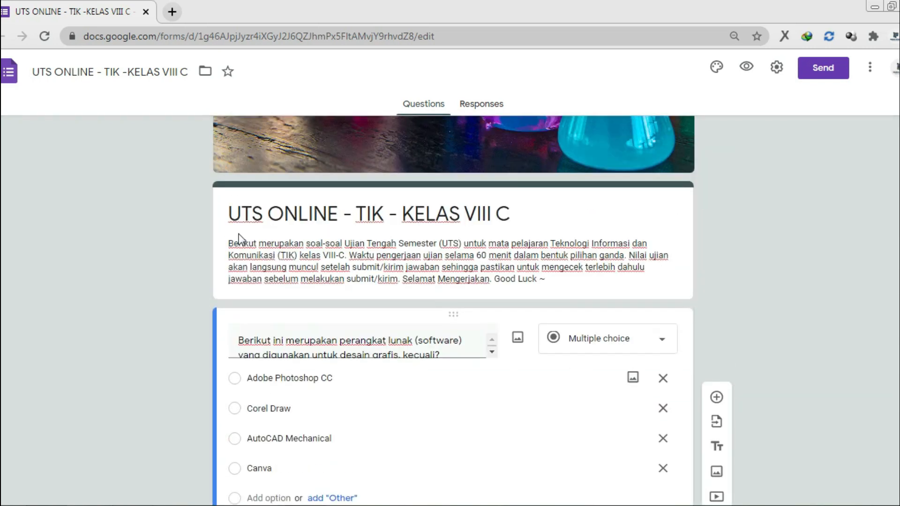
{"action": "scroll", "coordinate": [109, 276], "scroll_direction": "down", "scroll_amount": 1}
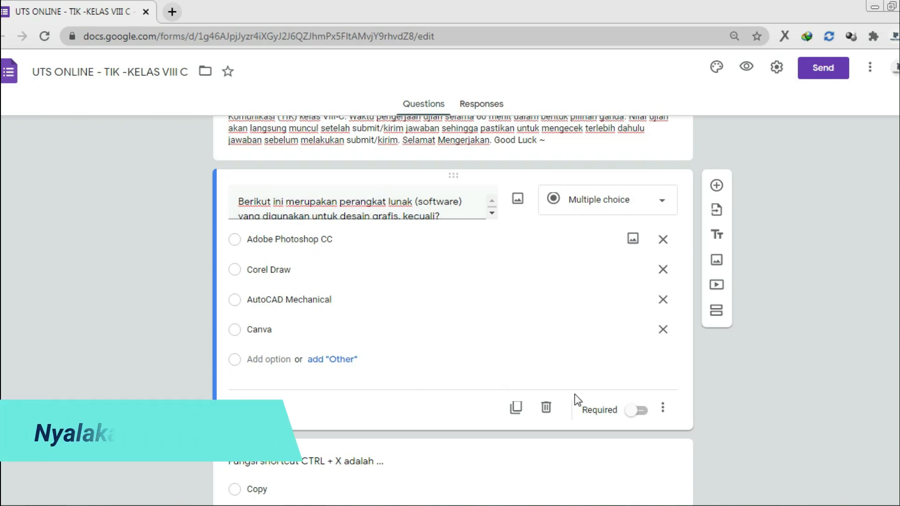
Turn on Required for the graphic-design software question
{"action": "scroll", "coordinate": [617, 428], "scroll_direction": "down", "scroll_amount": 1}
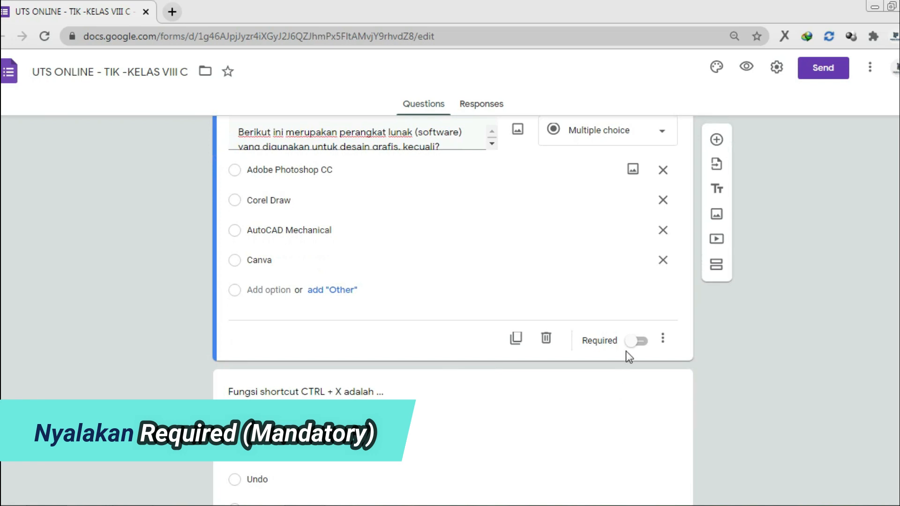
{"action": "left_click", "coordinate": [634, 342]}
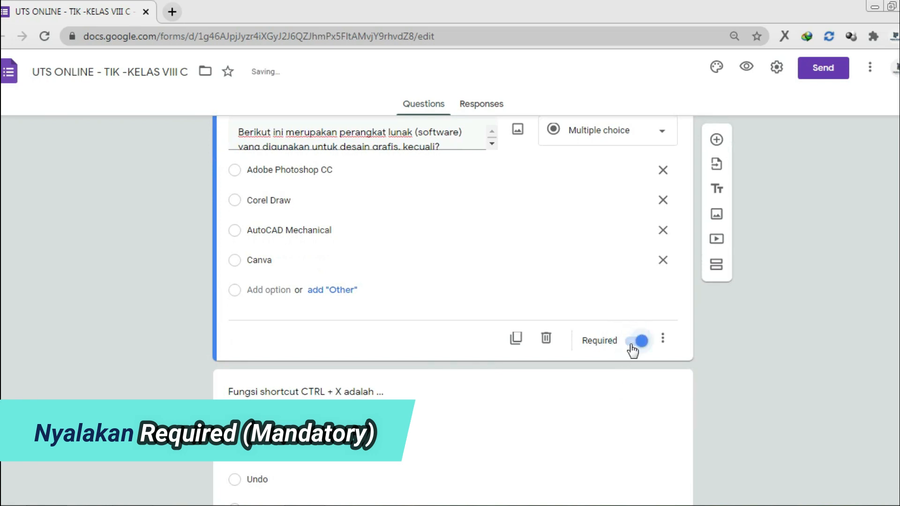
{"action": "scroll", "coordinate": [617, 347], "scroll_direction": "up", "scroll_amount": 1}
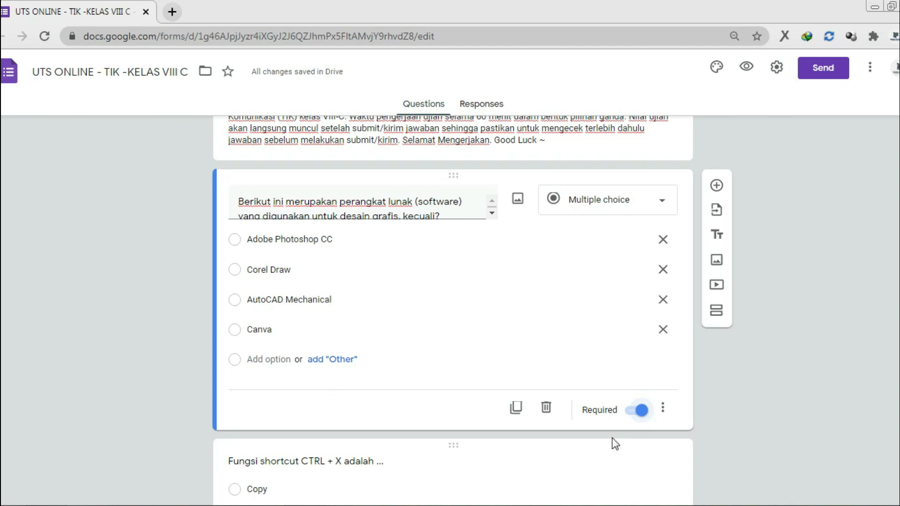
{"action": "left_click", "coordinate": [663, 408]}
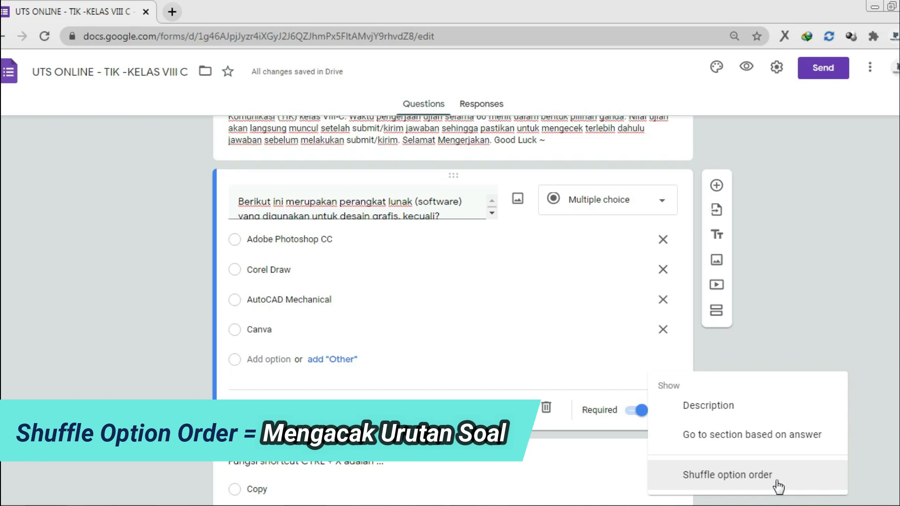
{"action": "left_click", "coordinate": [851, 321]}
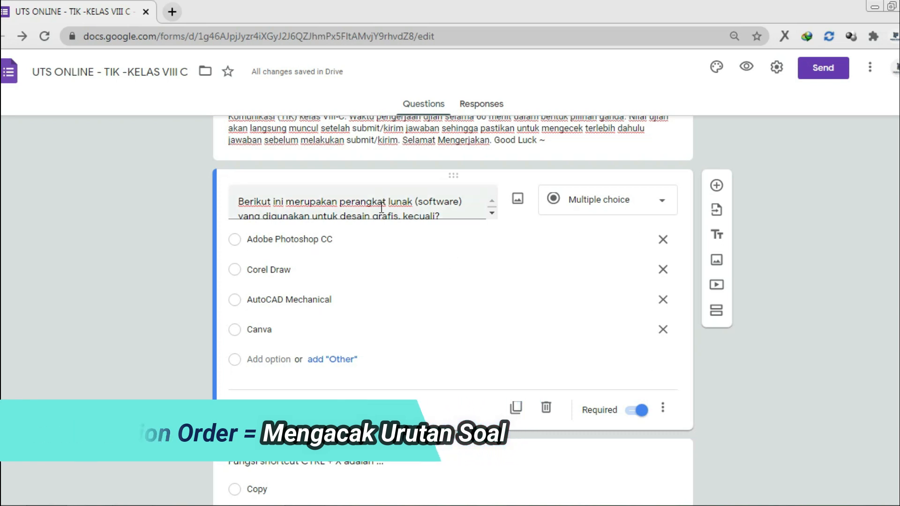
Check the first question's extra options menu twice, closing it without changes
{"action": "scroll", "coordinate": [359, 250], "scroll_direction": "down", "scroll_amount": 1}
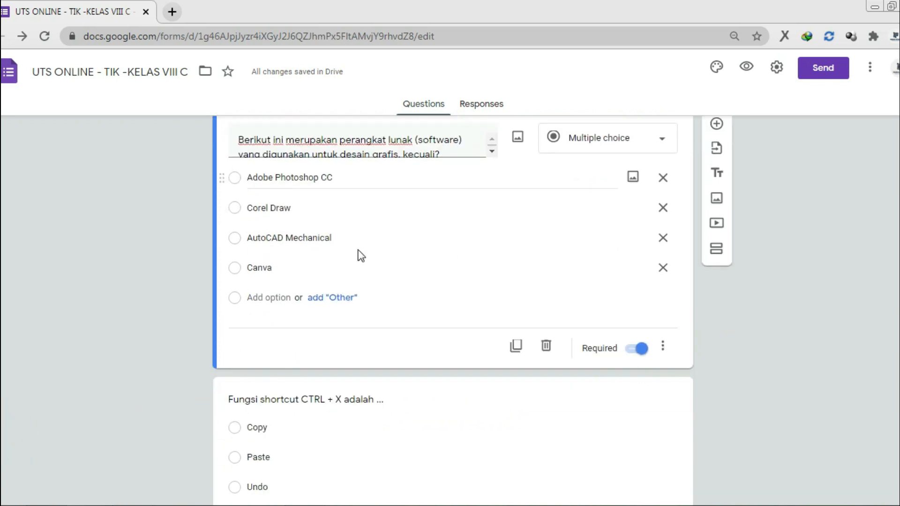
{"action": "scroll", "coordinate": [359, 250], "scroll_direction": "down", "scroll_amount": 3}
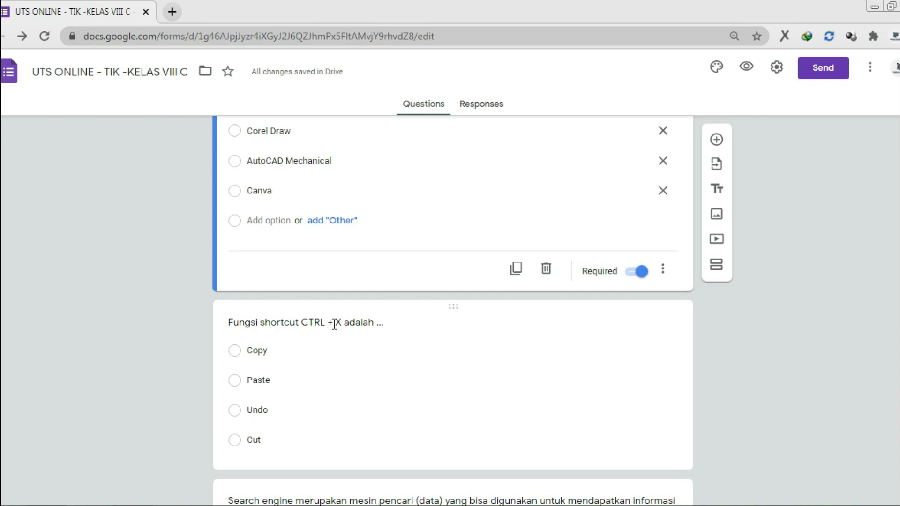
{"action": "scroll", "coordinate": [334, 323], "scroll_direction": "up", "scroll_amount": 3}
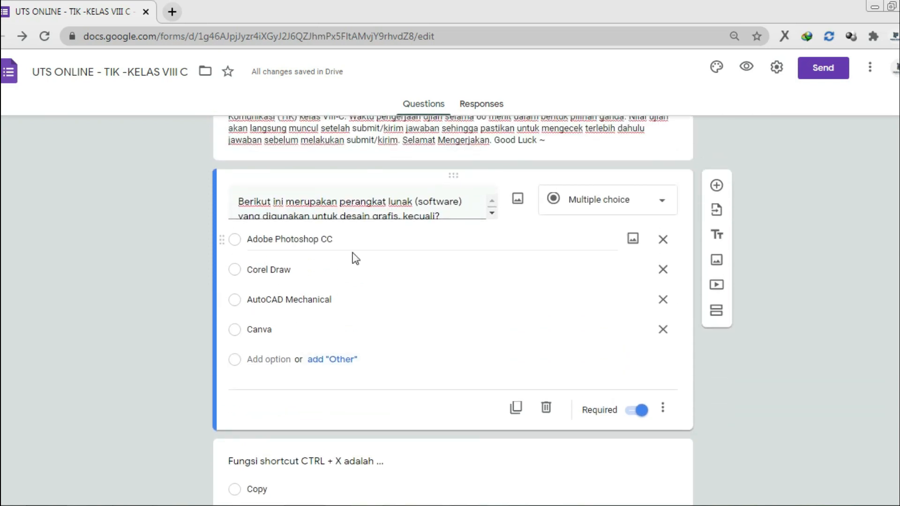
{"action": "left_click", "coordinate": [662, 408]}
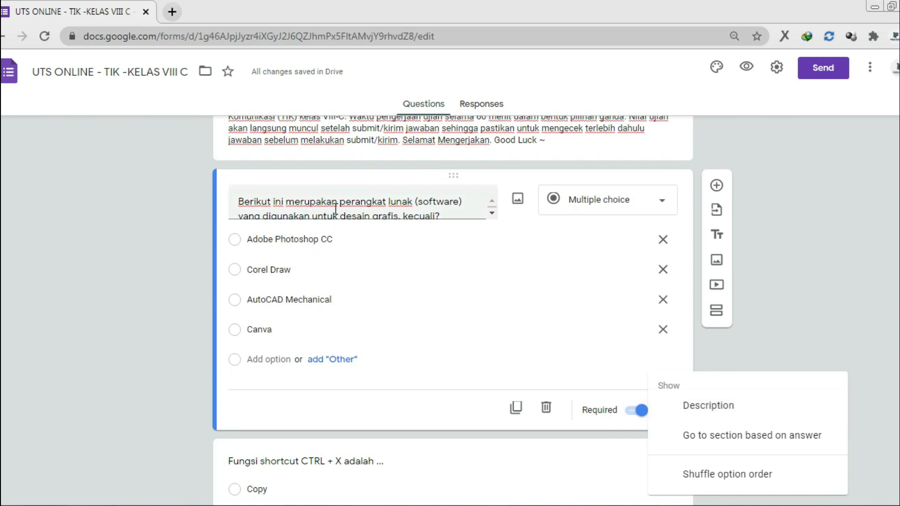
{"action": "left_click", "coordinate": [117, 232]}
{"action": "scroll", "coordinate": [120, 235], "scroll_direction": "down", "scroll_amount": 10}
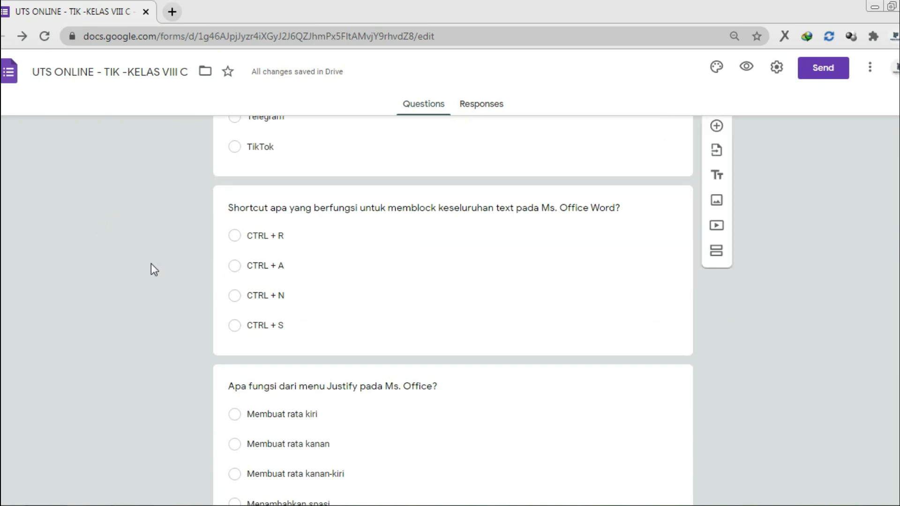
{"action": "scroll", "coordinate": [155, 267], "scroll_direction": "down", "scroll_amount": 2}
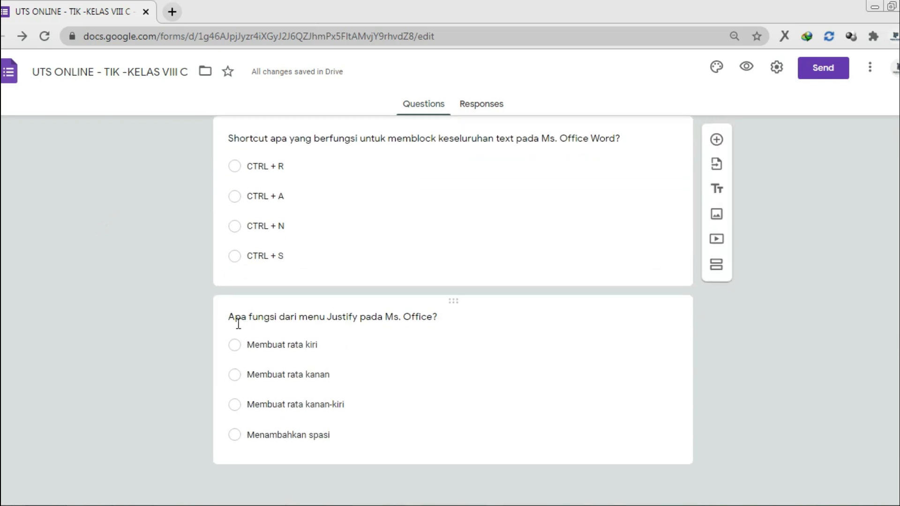
{"action": "scroll", "coordinate": [162, 323], "scroll_direction": "up", "scroll_amount": 10}
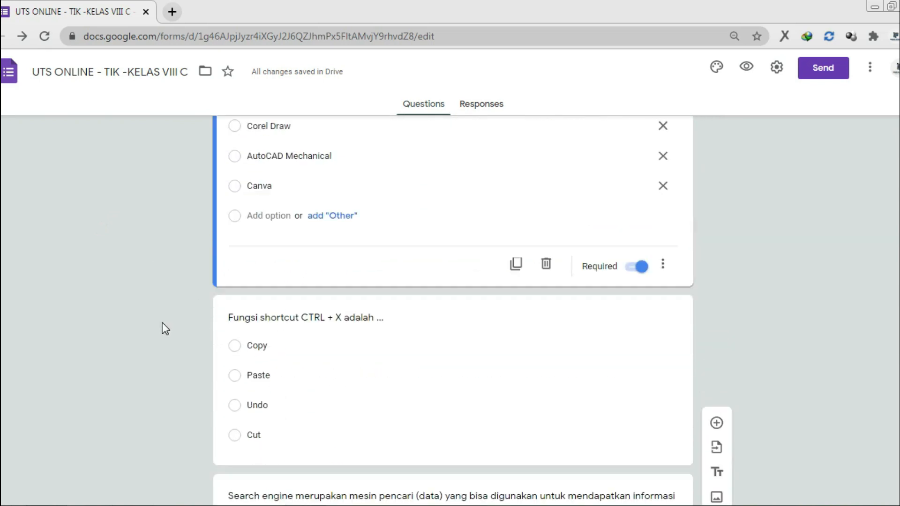
{"action": "scroll", "coordinate": [163, 322], "scroll_direction": "up", "scroll_amount": 7}
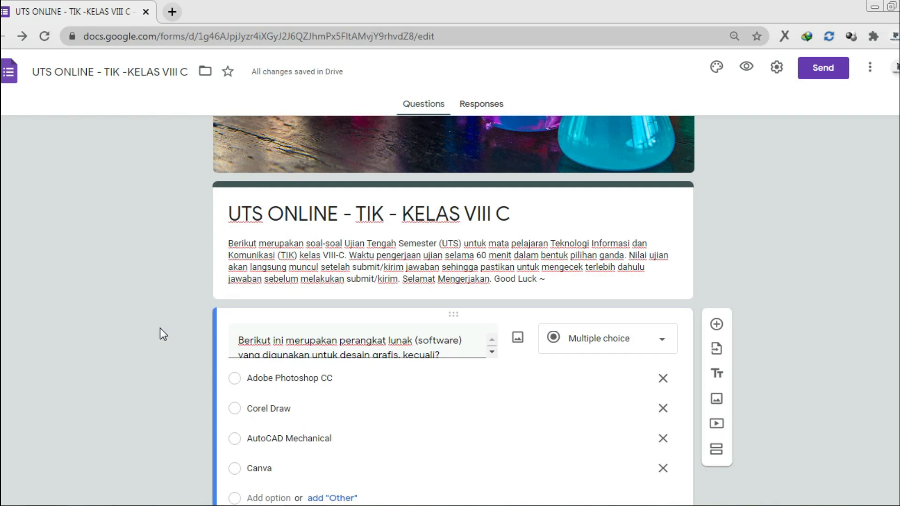
{"action": "scroll", "coordinate": [160, 333], "scroll_direction": "down", "scroll_amount": 3}
{"action": "scroll", "coordinate": [665, 375], "scroll_direction": "down", "scroll_amount": 2}
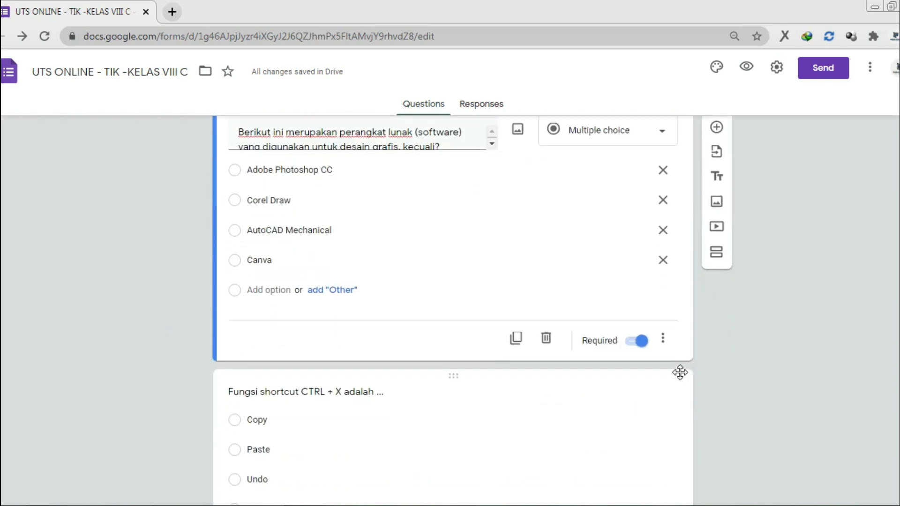
{"action": "left_click", "coordinate": [664, 339]}
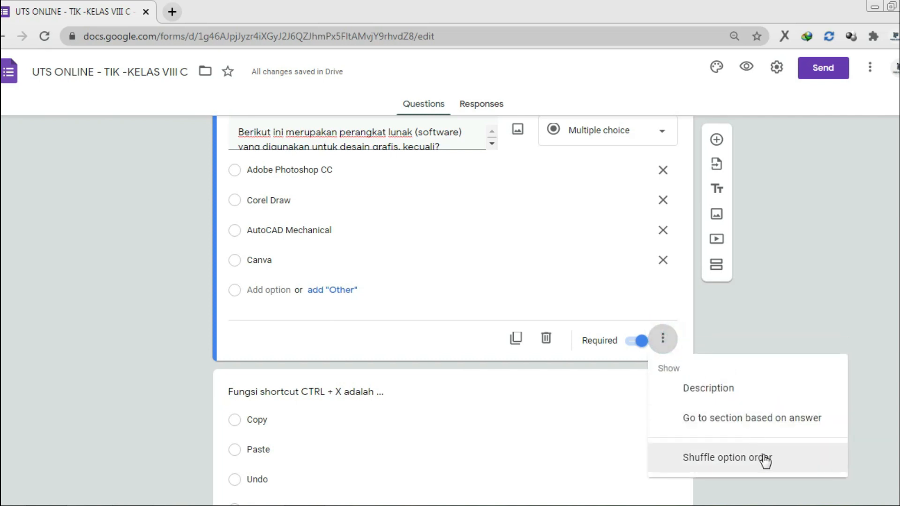
{"action": "left_click", "coordinate": [866, 295]}
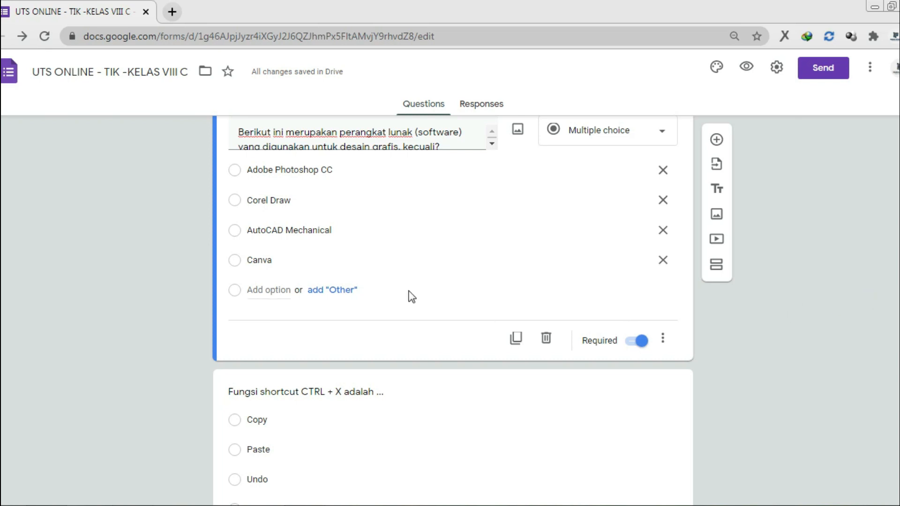
Reopen the first question's extra options once more and close it unchanged, leaving the question as is
{"action": "scroll", "coordinate": [412, 186], "scroll_direction": "down", "scroll_amount": 10}
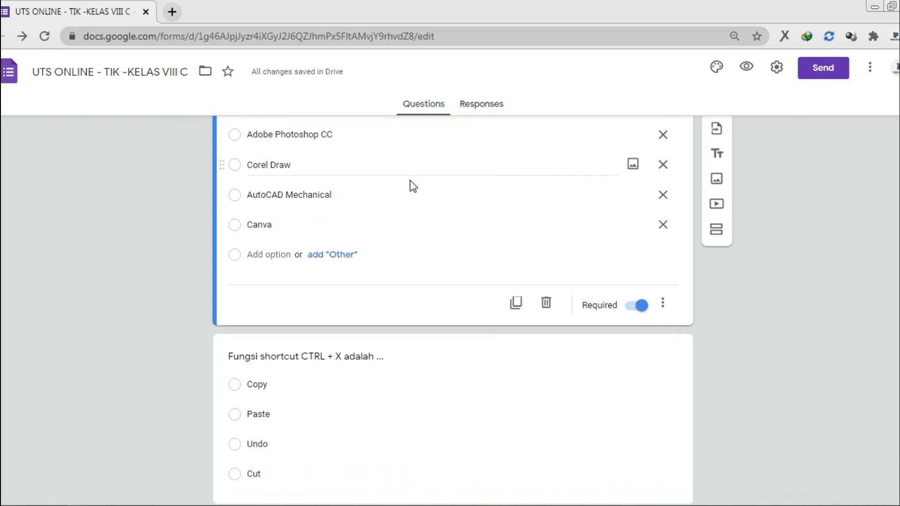
{"action": "scroll", "coordinate": [372, 307], "scroll_direction": "up", "scroll_amount": 4}
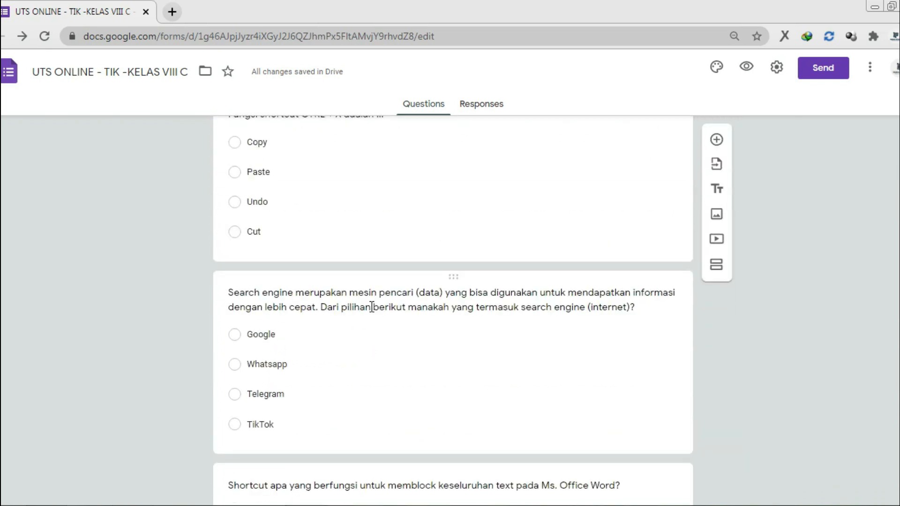
{"action": "scroll", "coordinate": [372, 307], "scroll_direction": "up", "scroll_amount": 10}
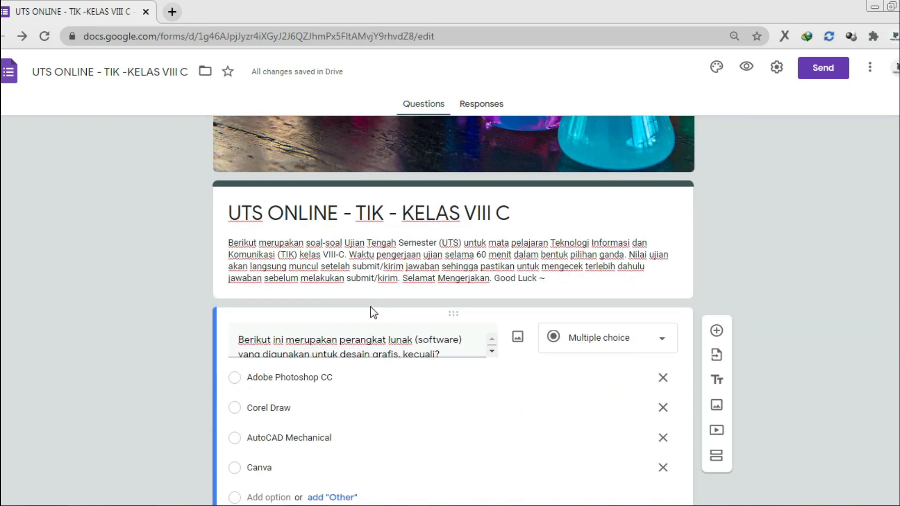
{"action": "scroll", "coordinate": [372, 307], "scroll_direction": "down", "scroll_amount": 3}
{"action": "left_click", "coordinate": [667, 409]}
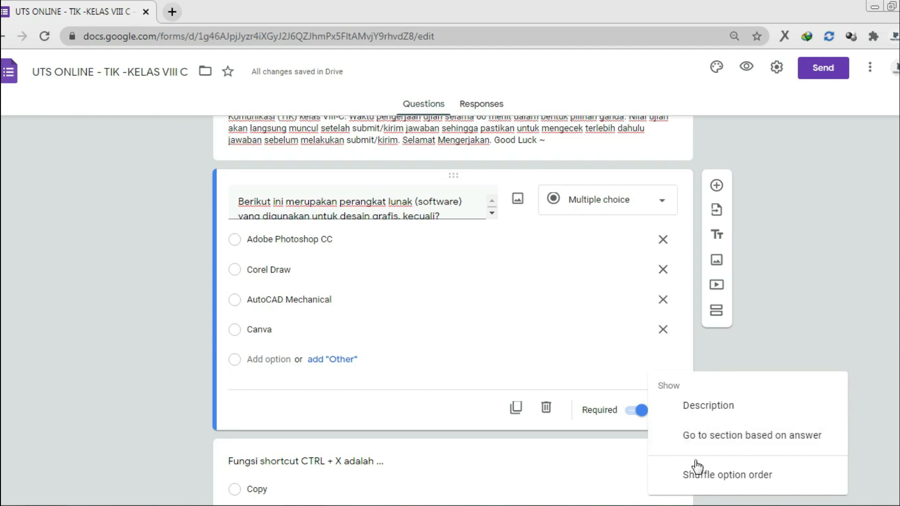
{"action": "left_click", "coordinate": [847, 331]}
{"action": "scroll", "coordinate": [642, 366], "scroll_direction": "down", "scroll_amount": 1}
{"action": "scroll", "coordinate": [641, 363], "scroll_direction": "down", "scroll_amount": 6}
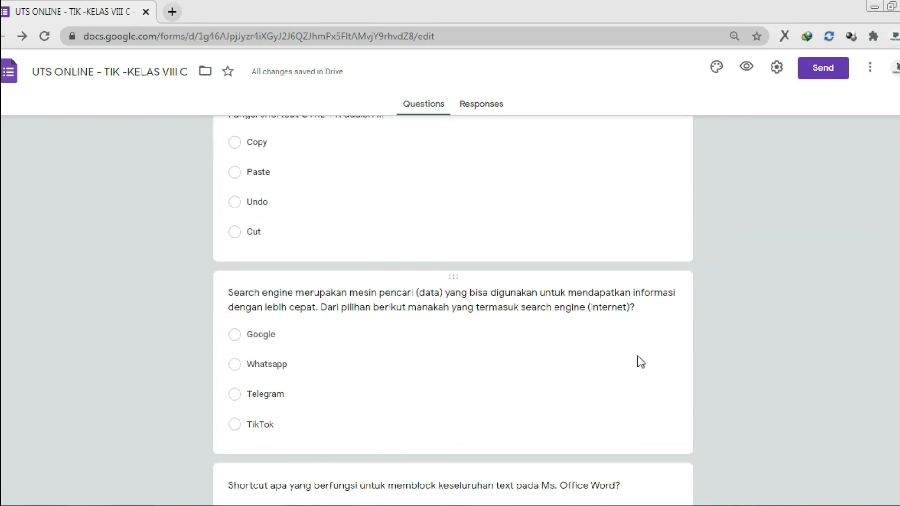
{"action": "scroll", "coordinate": [598, 262], "scroll_direction": "up", "scroll_amount": 4}
Make the CTRL + X and search engine questions required
{"action": "left_click", "coordinate": [579, 355]}
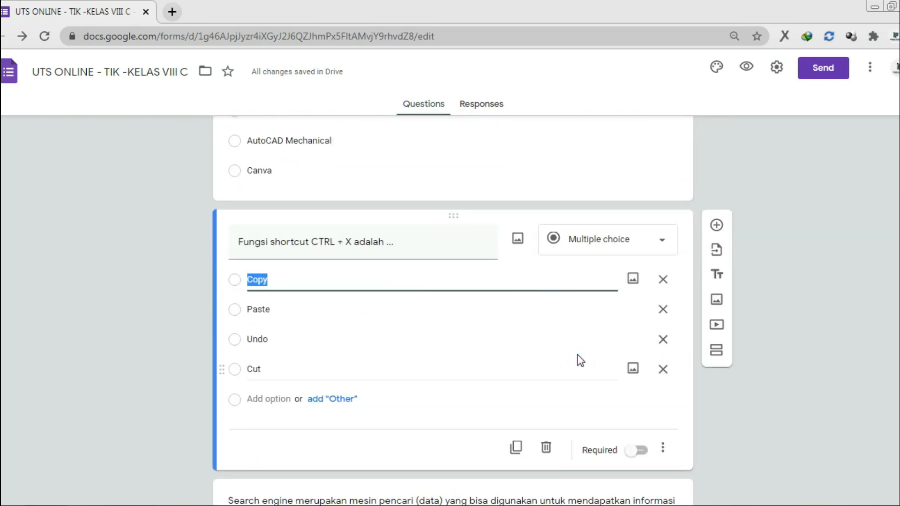
{"action": "scroll", "coordinate": [579, 361], "scroll_direction": "down", "scroll_amount": 3}
{"action": "left_click", "coordinate": [638, 312]}
{"action": "scroll", "coordinate": [609, 385], "scroll_direction": "down", "scroll_amount": 4}
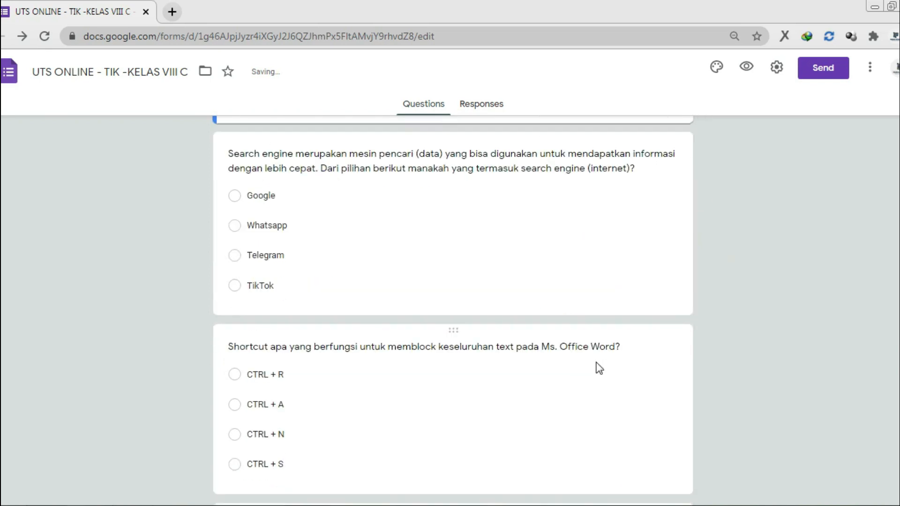
{"action": "left_click", "coordinate": [544, 237]}
{"action": "left_click", "coordinate": [628, 298]}
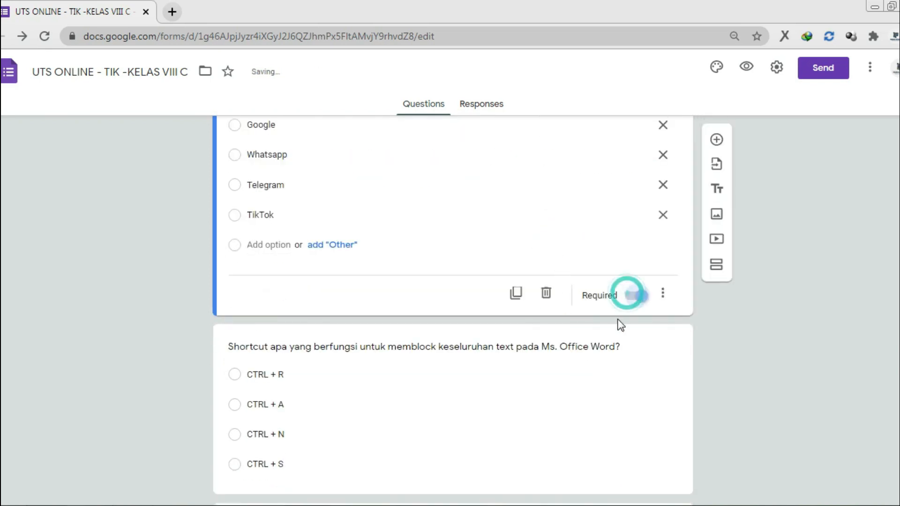
Make the select-all shortcut and Justify questions required
{"action": "scroll", "coordinate": [609, 319], "scroll_direction": "down", "scroll_amount": 4}
{"action": "left_click", "coordinate": [563, 239]}
{"action": "left_click", "coordinate": [638, 266]}
{"action": "left_click", "coordinate": [555, 378]}
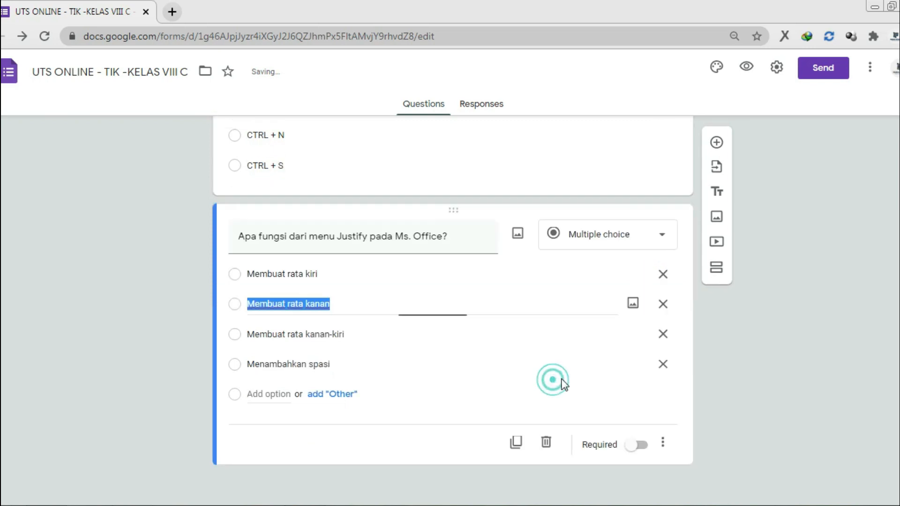
{"action": "left_click", "coordinate": [639, 445]}
Return to the graphic-design software question and open it for editing
{"action": "scroll", "coordinate": [809, 375], "scroll_direction": "up", "scroll_amount": 15}
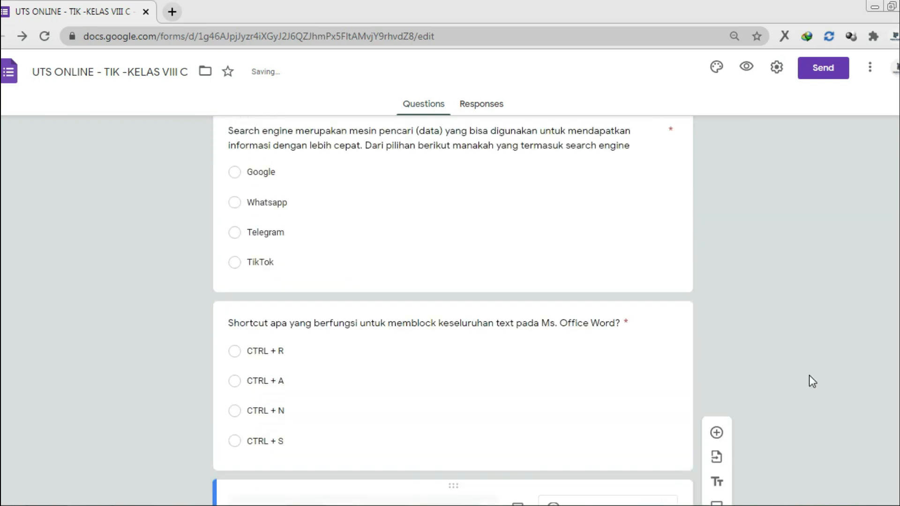
{"action": "scroll", "coordinate": [810, 376], "scroll_direction": "down", "scroll_amount": 4}
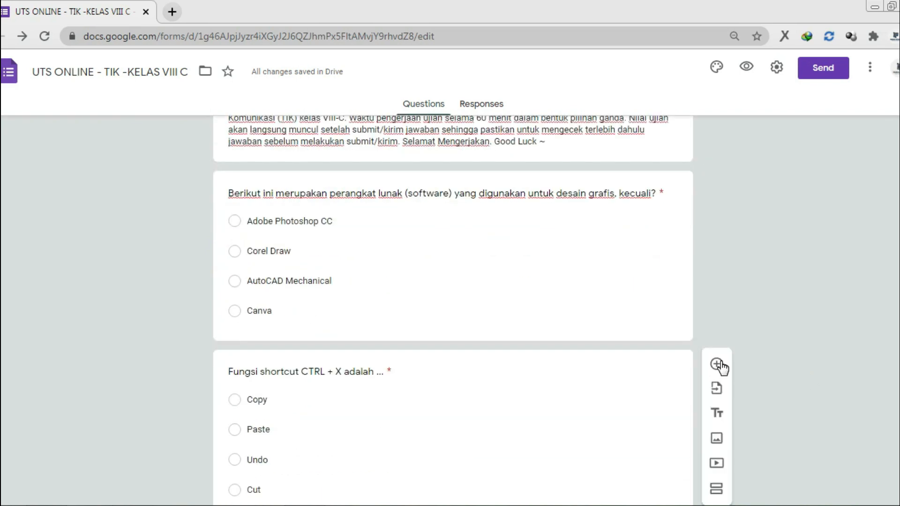
{"action": "scroll", "coordinate": [664, 323], "scroll_direction": "up", "scroll_amount": 4}
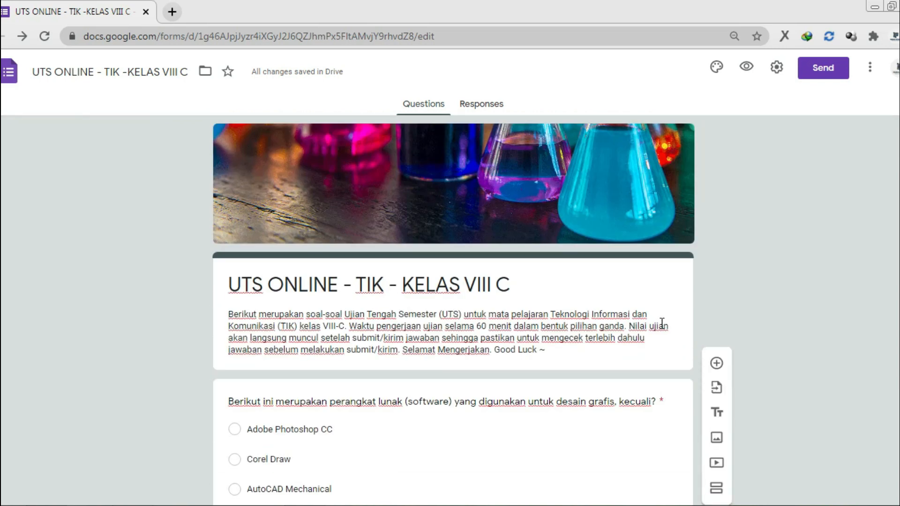
{"action": "scroll", "coordinate": [628, 317], "scroll_direction": "down", "scroll_amount": 4}
{"action": "left_click", "coordinate": [547, 302]}
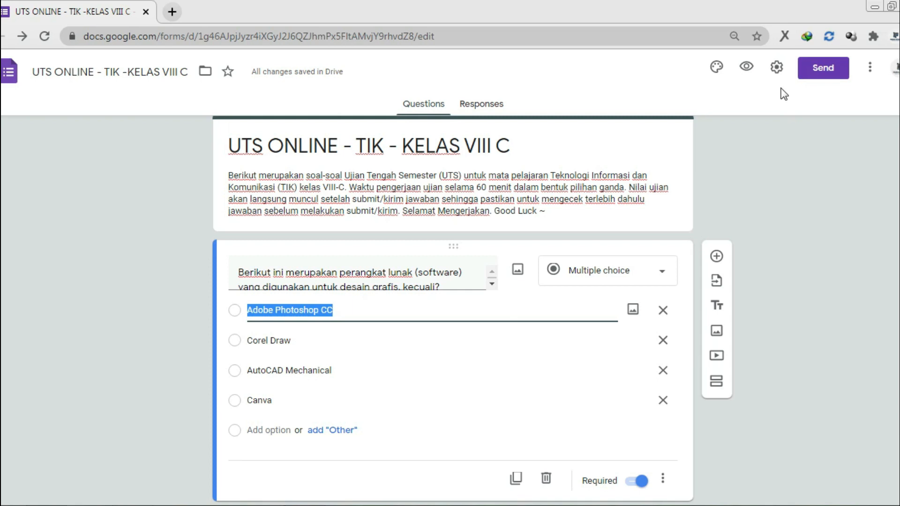
In General settings, collect email addresses and set response receipts to Always
{"action": "left_click", "coordinate": [776, 68]}
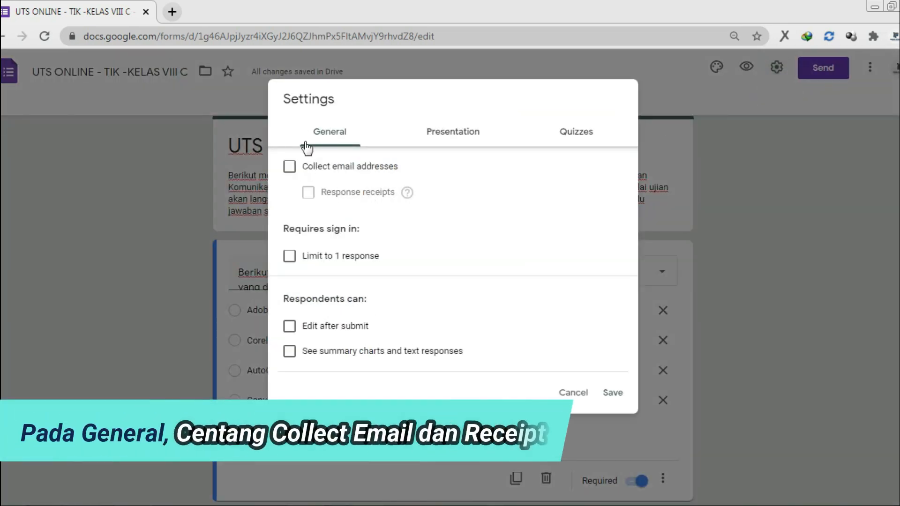
{"action": "left_click", "coordinate": [290, 167]}
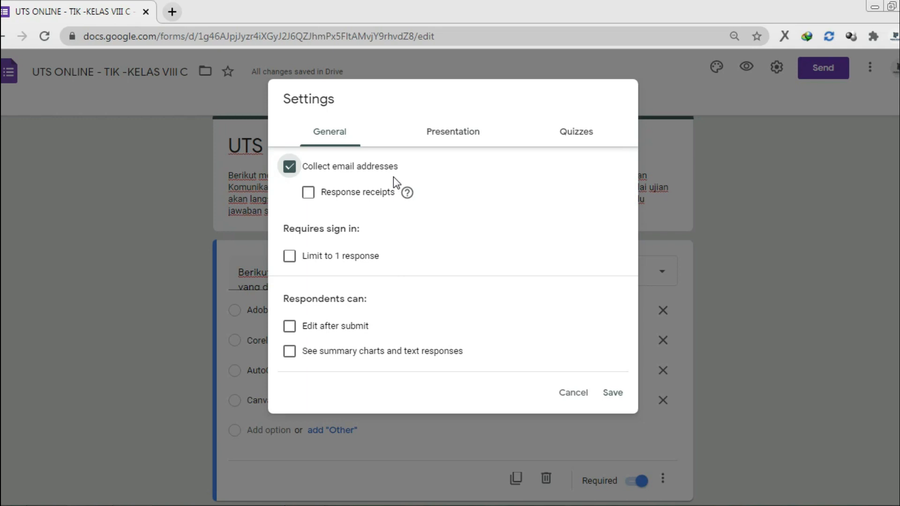
{"action": "left_click", "coordinate": [308, 193]}
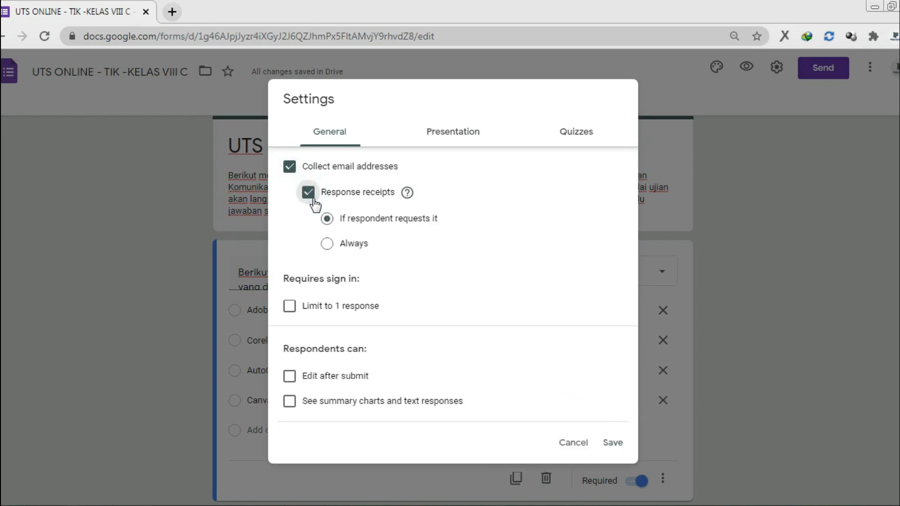
{"action": "left_click", "coordinate": [347, 248]}
{"action": "left_click", "coordinate": [429, 224]}
{"action": "left_click", "coordinate": [349, 246]}
{"action": "left_click", "coordinate": [626, 111]}
Set the Presentation confirmation message to 'Terimakasih sudah mengerjakan UTS. Good Luck'
{"action": "left_click", "coordinate": [440, 136]}
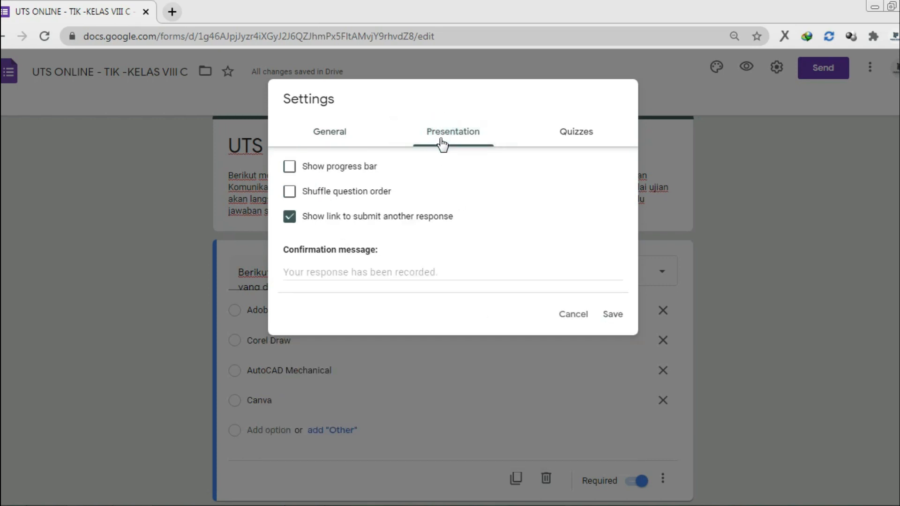
{"action": "left_click", "coordinate": [417, 272]}
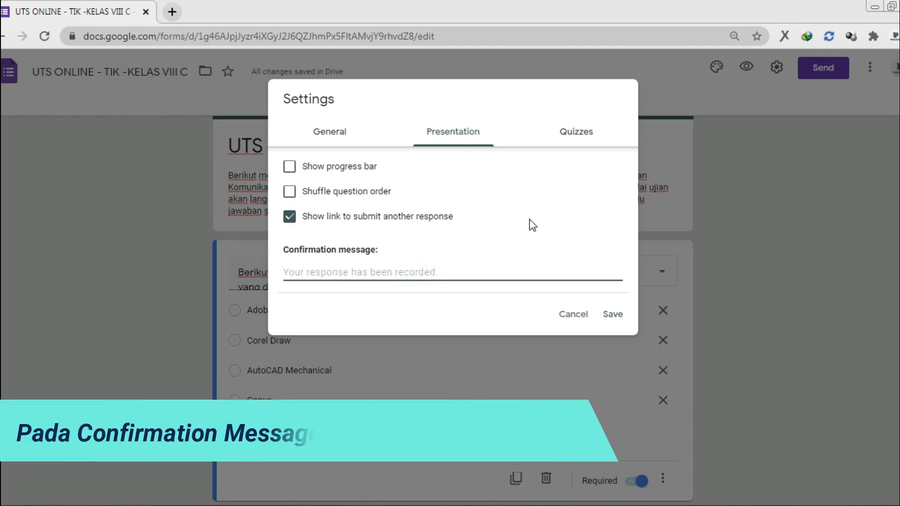
{"action": "type", "text": "TE"}
{"action": "key", "text": "BackSpace"}
{"action": "key", "text": "BackSpace"}
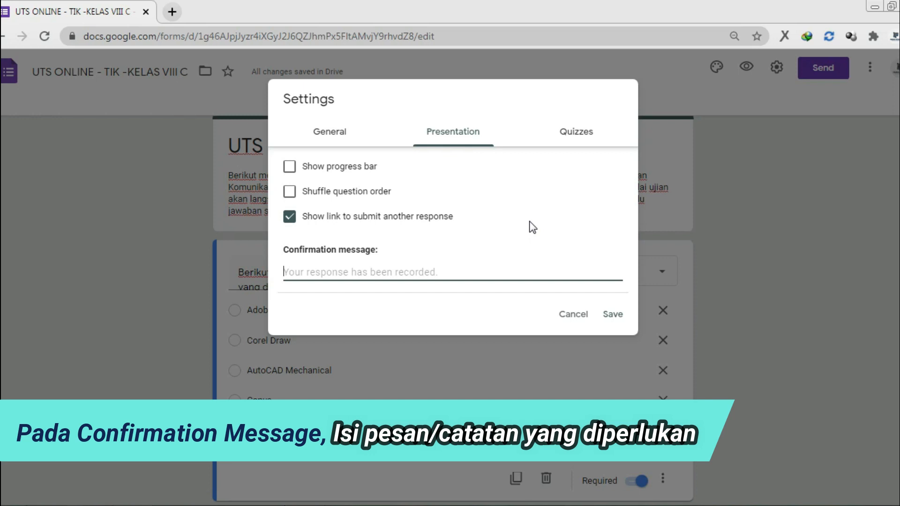
{"action": "type", "text": "t"}
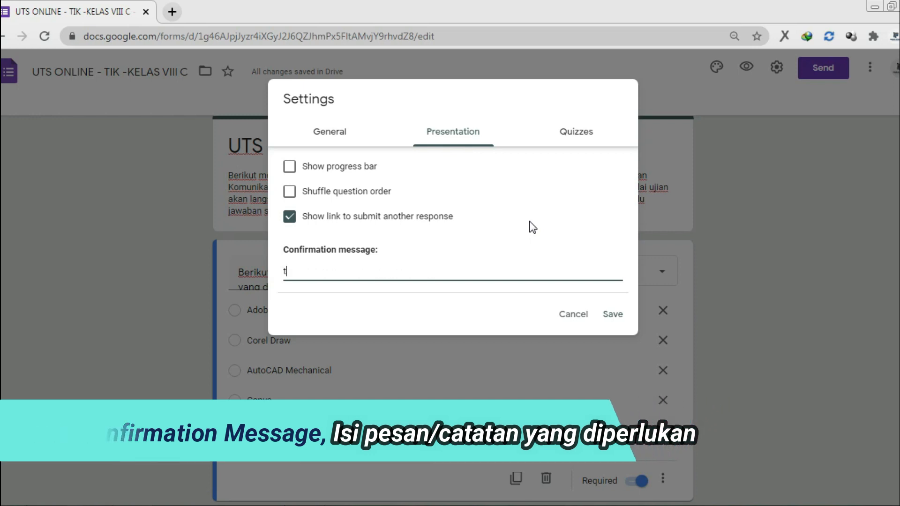
{"action": "key", "text": "BackSpace"}
{"action": "type", "text": "Teri"}
{"action": "type", "text": "mkasi"}
{"action": "key", "text": "BackSpace"}
{"action": "key", "text": "BackSpace"}
{"action": "key", "text": "BackSpace"}
{"action": "key", "text": "BackSpace"}
{"action": "type", "text": "akasih sudah mengerjakan UTS. Good Luck"}
{"action": "type", "text": "."}
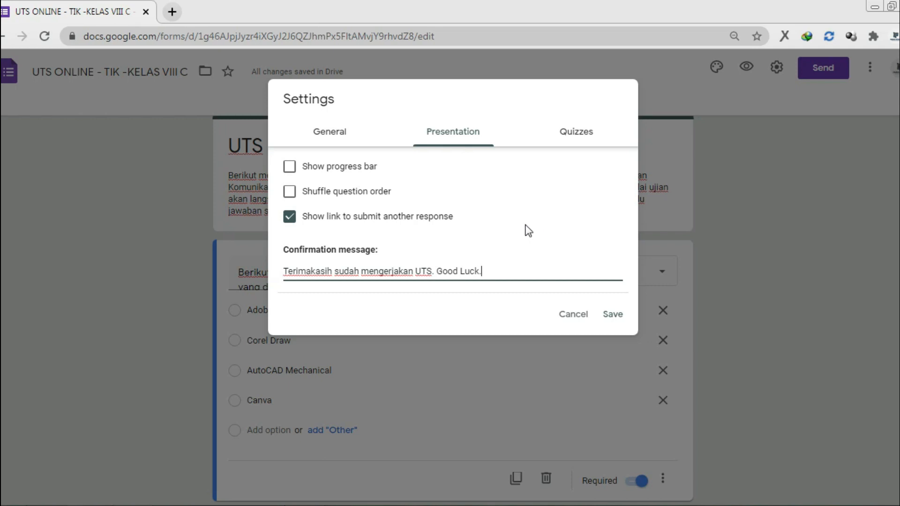
Make the form a quiz that releases grades immediately after each submission
{"action": "left_click", "coordinate": [585, 136]}
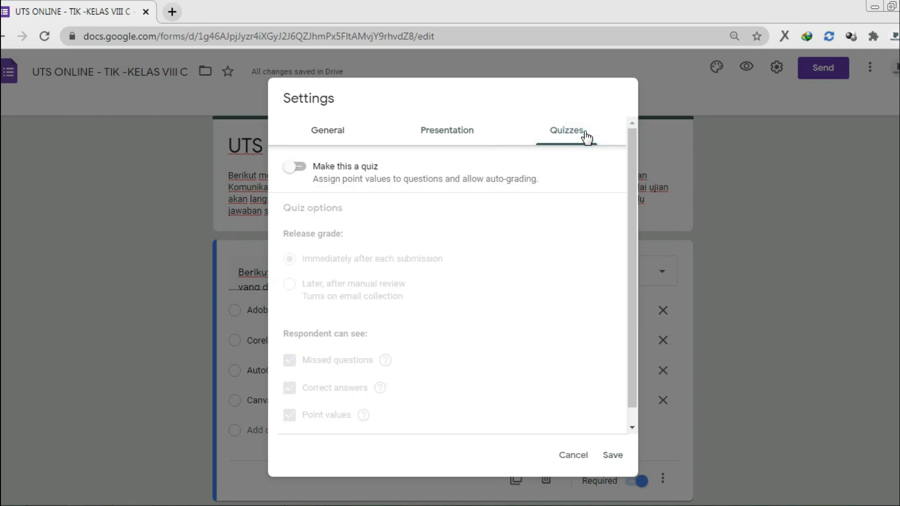
{"action": "left_click", "coordinate": [304, 173]}
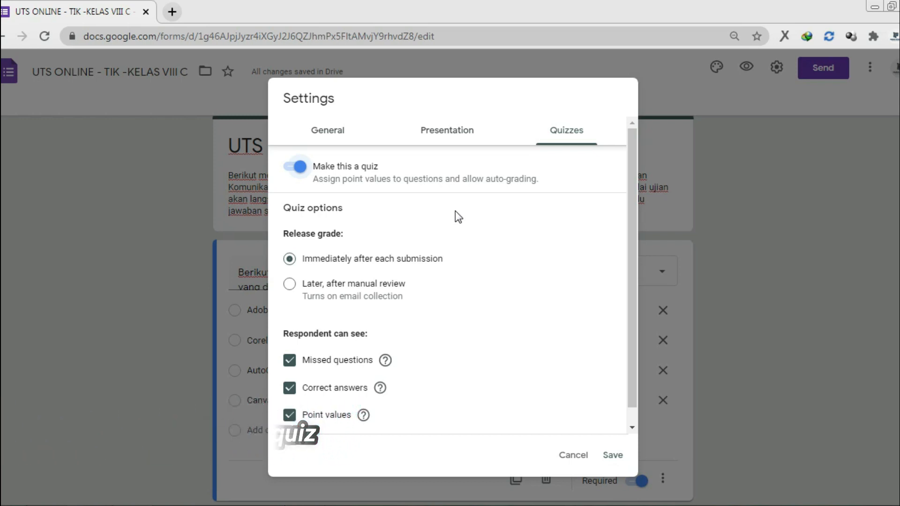
{"action": "scroll", "coordinate": [455, 211], "scroll_direction": "down", "scroll_amount": 1}
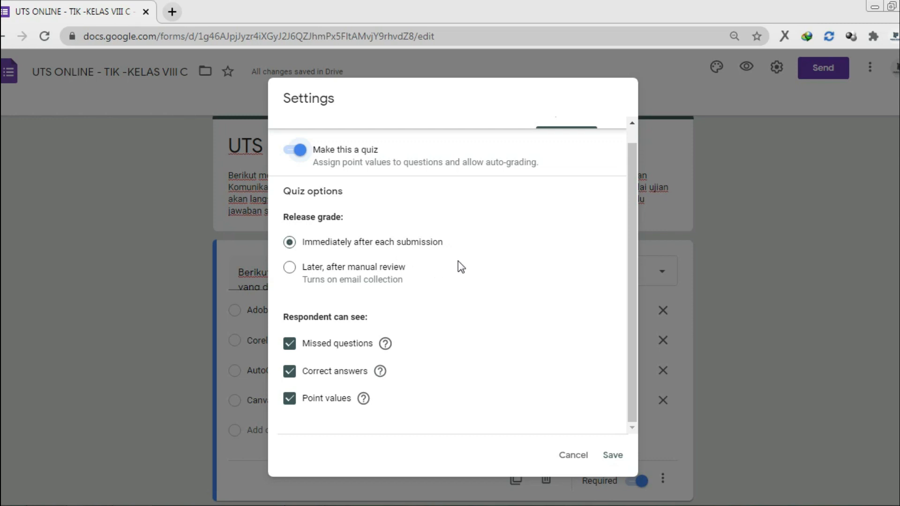
{"action": "left_click", "coordinate": [290, 268]}
{"action": "left_click", "coordinate": [297, 242]}
Save the quiz settings and scroll down to the graphic-design software question
{"action": "left_click", "coordinate": [613, 455]}
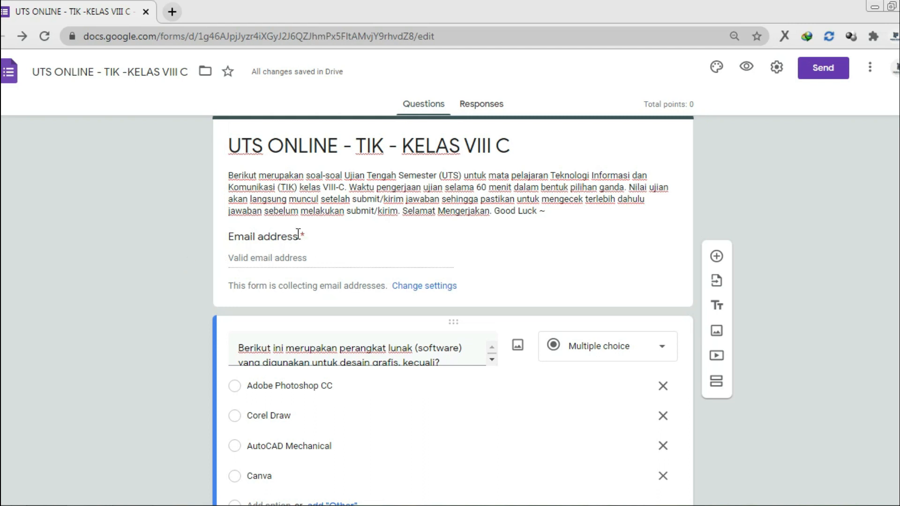
{"action": "scroll", "coordinate": [316, 256], "scroll_direction": "down", "scroll_amount": 3}
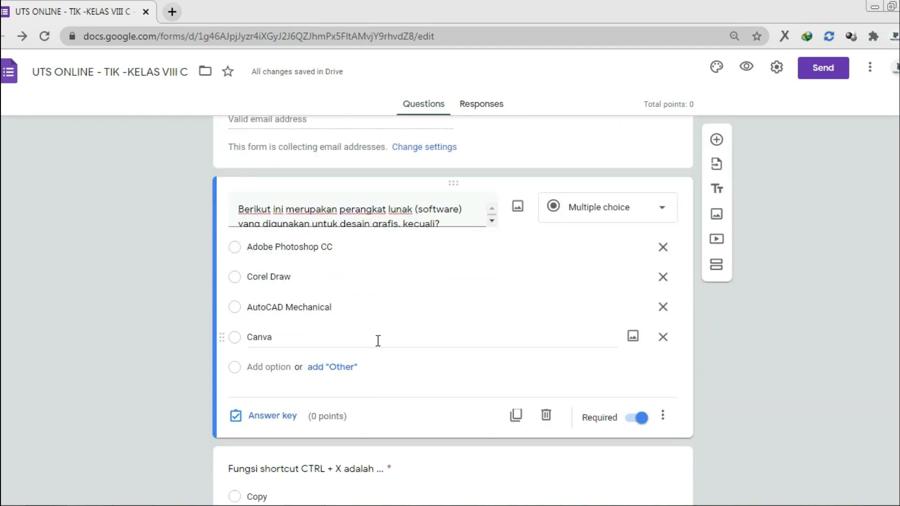
Give the graphic-design question 20 points with AutoCAD Mechanical as the correct answer
{"action": "left_click", "coordinate": [277, 416]}
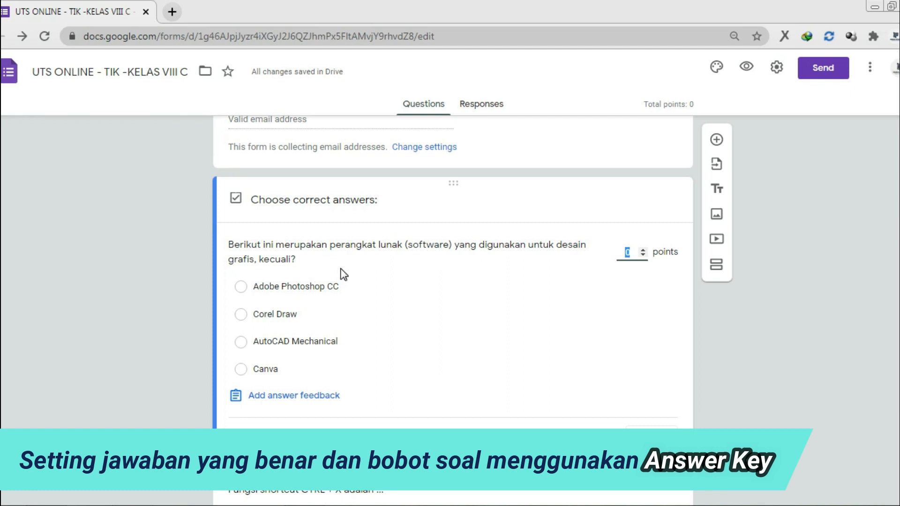
{"action": "type", "text": "2"}
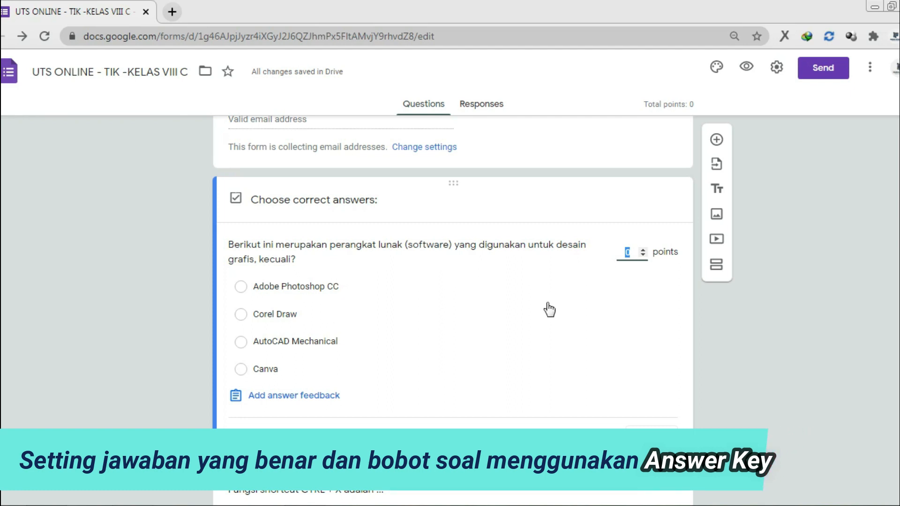
{"action": "type", "text": "0"}
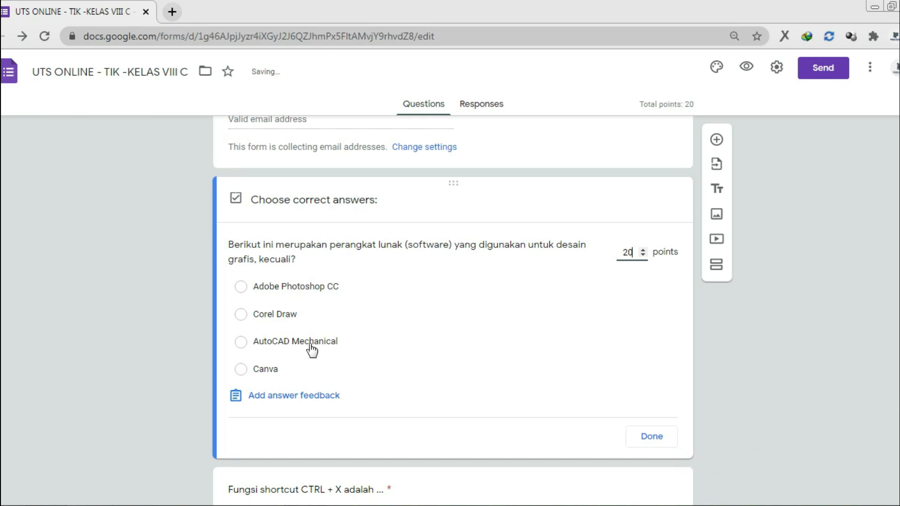
{"action": "left_click", "coordinate": [260, 348]}
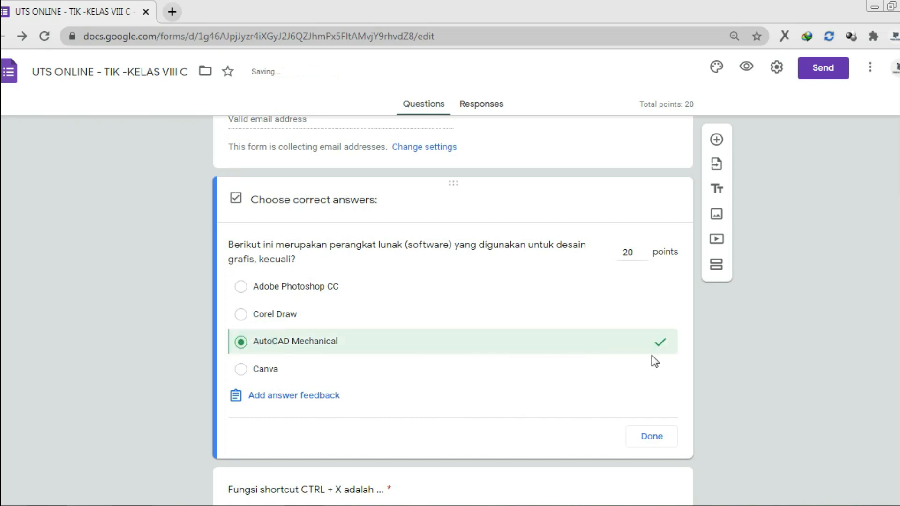
{"action": "left_click", "coordinate": [651, 439]}
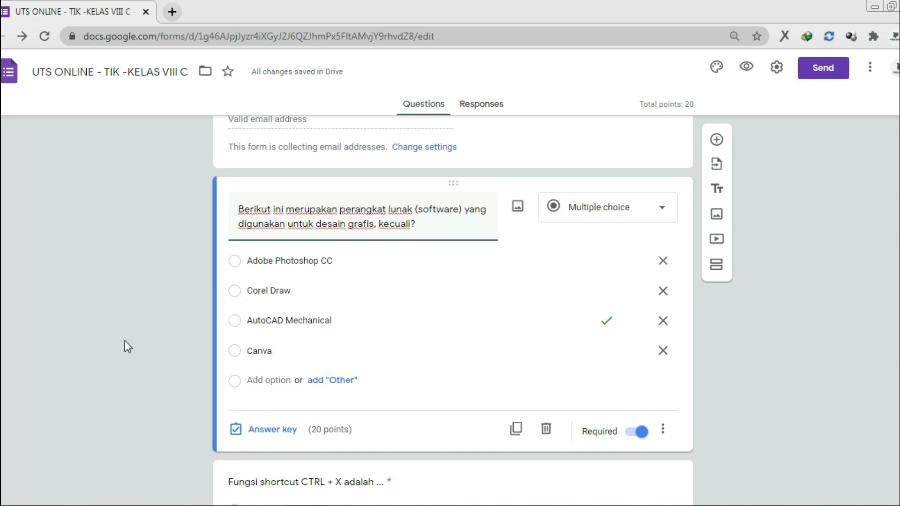
Give the CTRL + X question 20 points with Cut as the correct answer
{"action": "scroll", "coordinate": [125, 342], "scroll_direction": "down", "scroll_amount": 6}
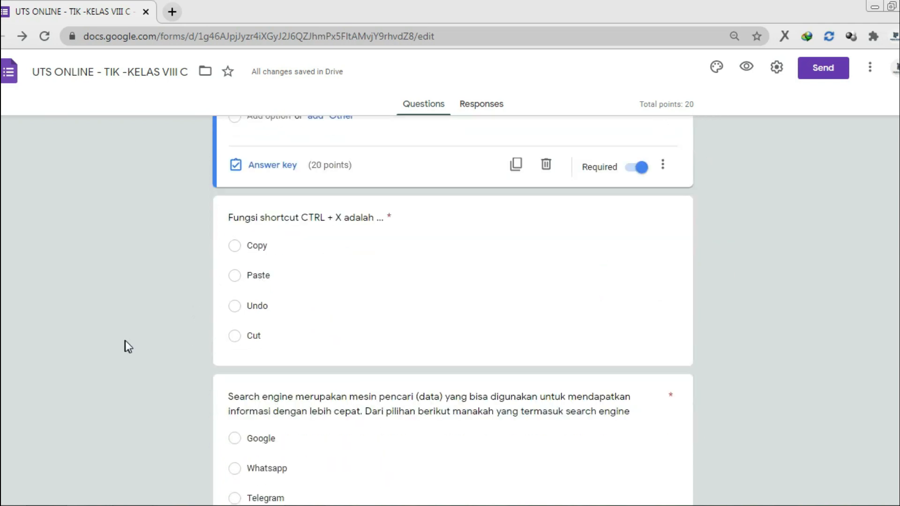
{"action": "left_click", "coordinate": [303, 280]}
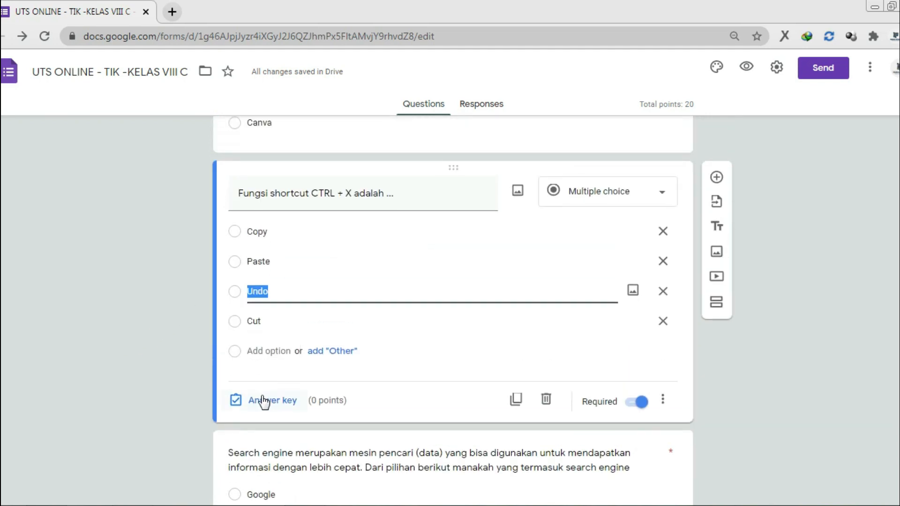
{"action": "left_click", "coordinate": [264, 399]}
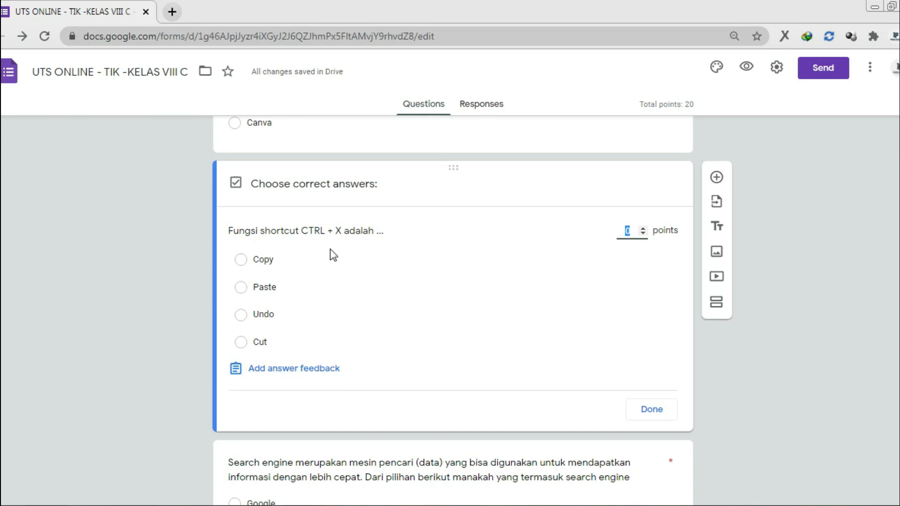
{"action": "type", "text": "20"}
{"action": "left_click", "coordinate": [257, 348]}
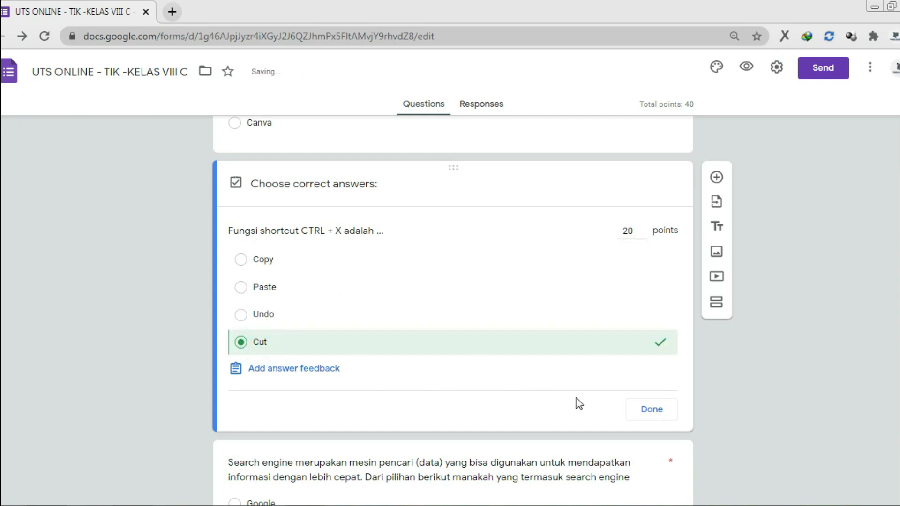
{"action": "left_click", "coordinate": [639, 410]}
{"action": "scroll", "coordinate": [309, 328], "scroll_direction": "down", "scroll_amount": 5}
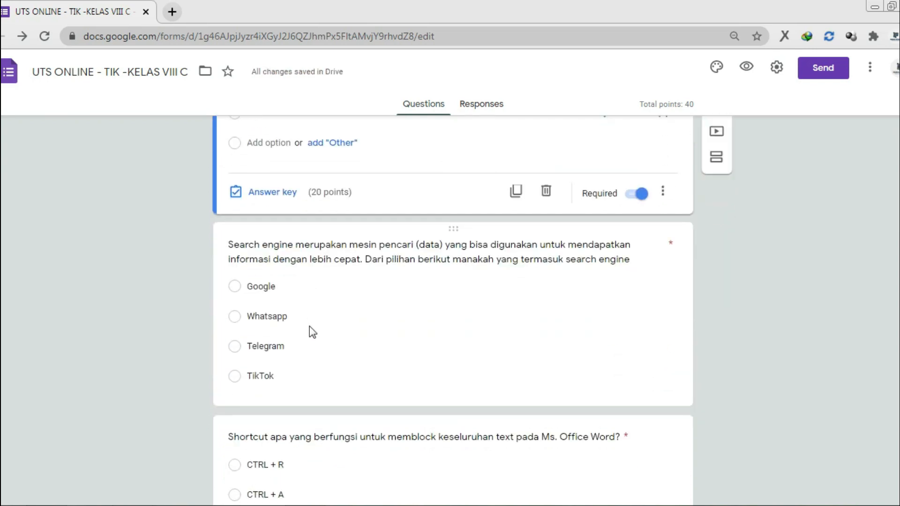
{"action": "left_click", "coordinate": [332, 284]}
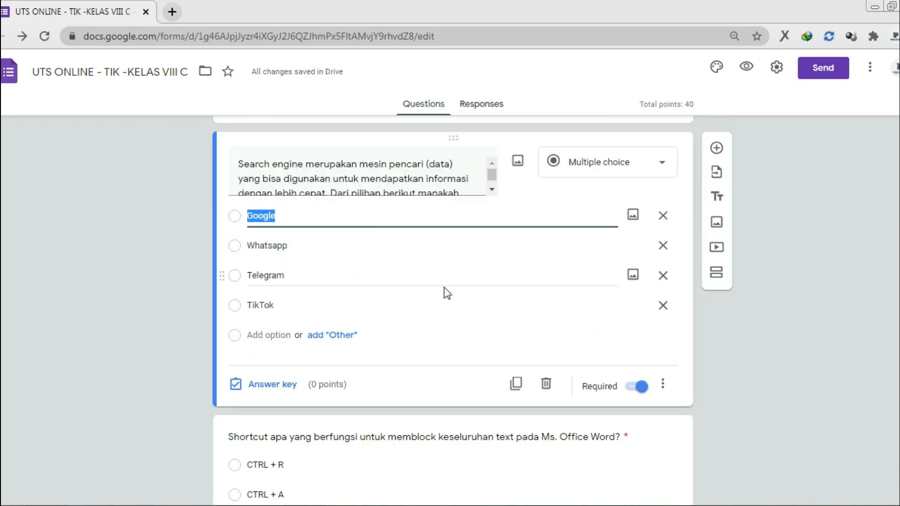
{"action": "left_click", "coordinate": [275, 386]}
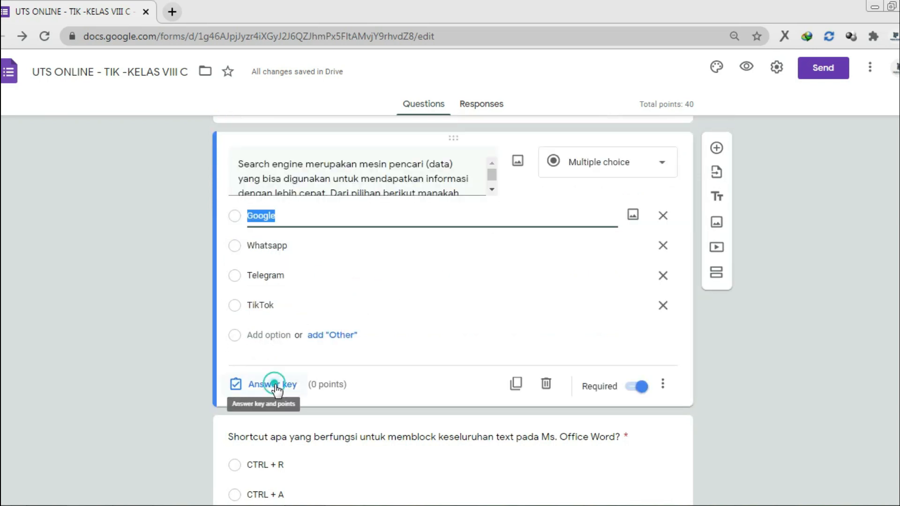
{"action": "type", "text": "20"}
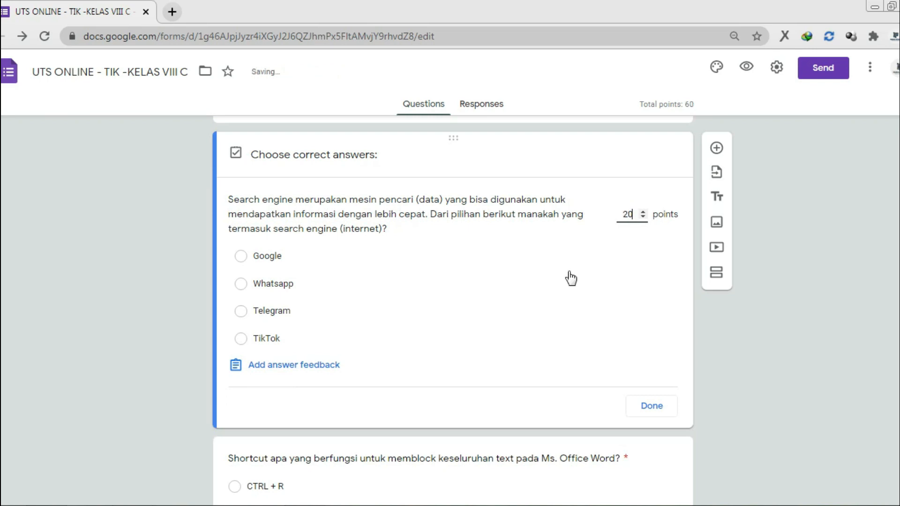
{"action": "left_click", "coordinate": [272, 256]}
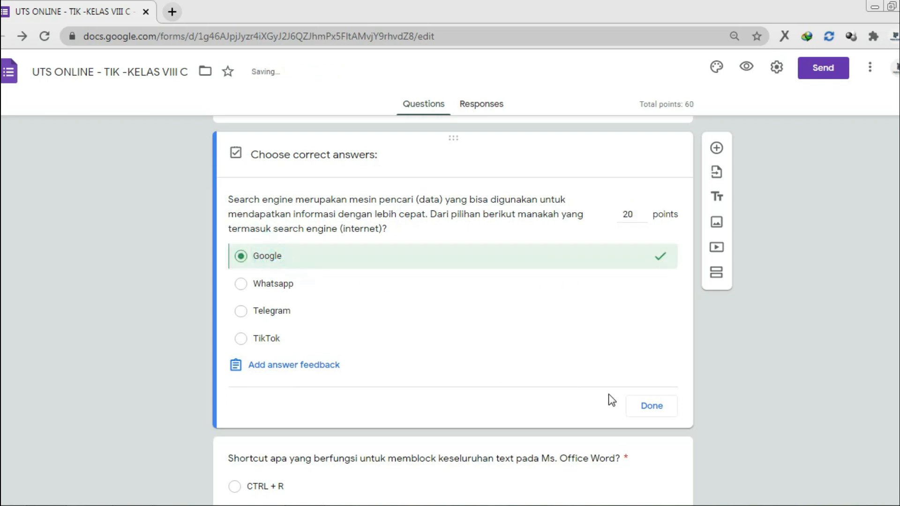
{"action": "left_click", "coordinate": [649, 407]}
{"action": "scroll", "coordinate": [610, 366], "scroll_direction": "down", "scroll_amount": 4}
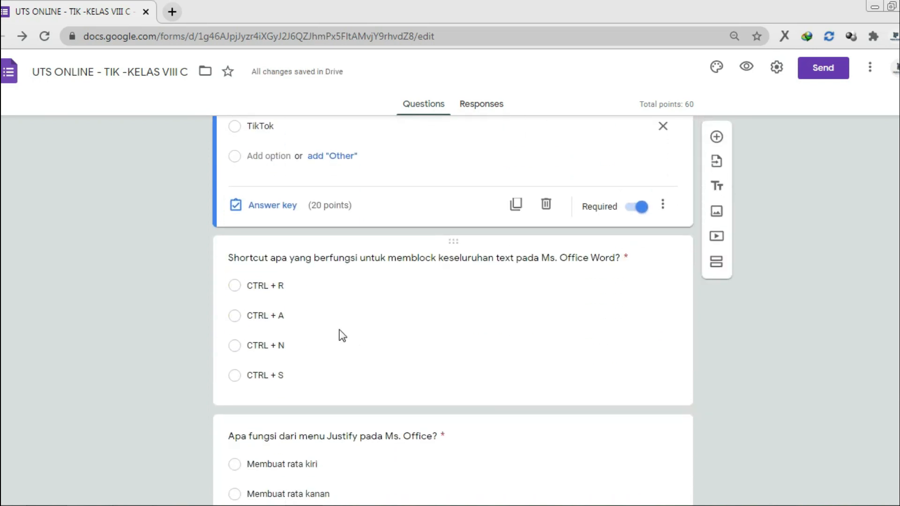
{"action": "left_click", "coordinate": [325, 290]}
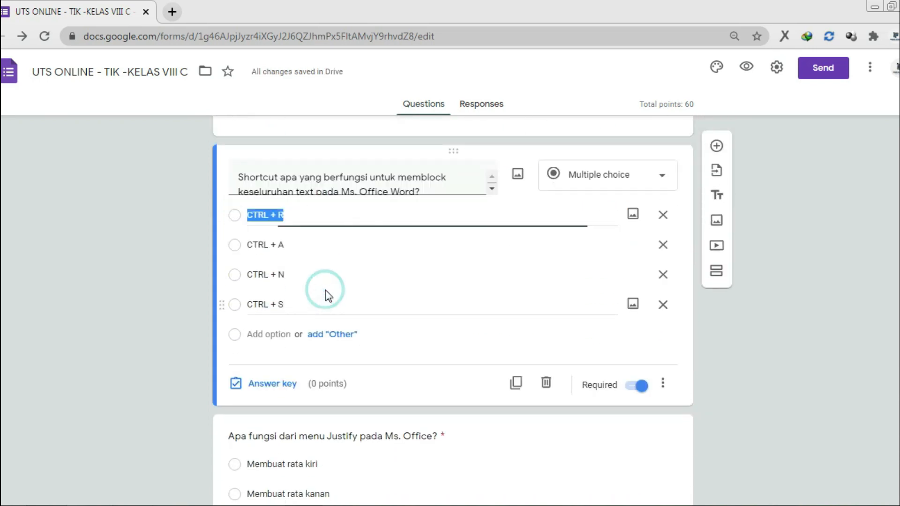
{"action": "left_click", "coordinate": [271, 384]}
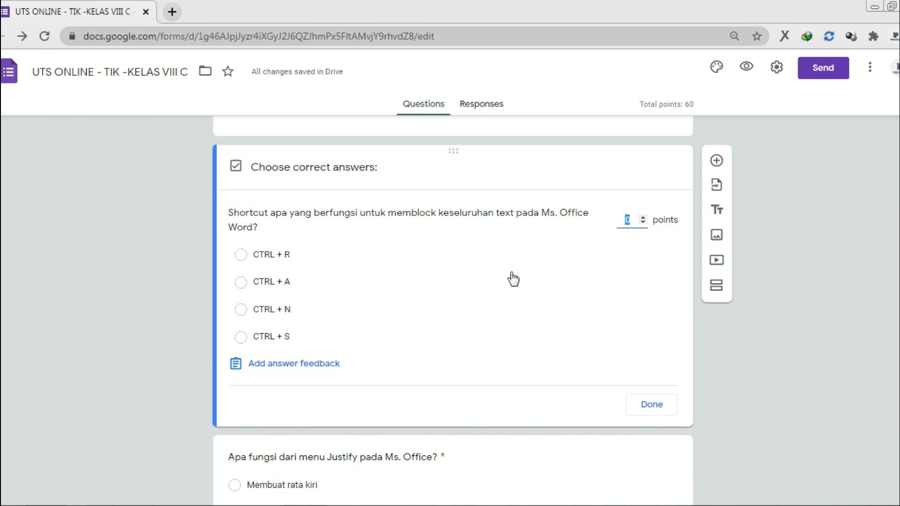
{"action": "type", "text": "20"}
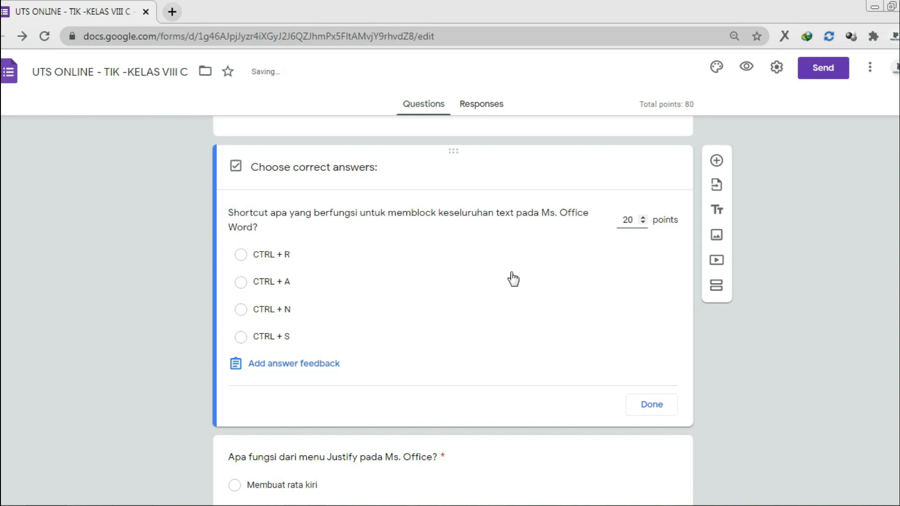
{"action": "left_click", "coordinate": [267, 282]}
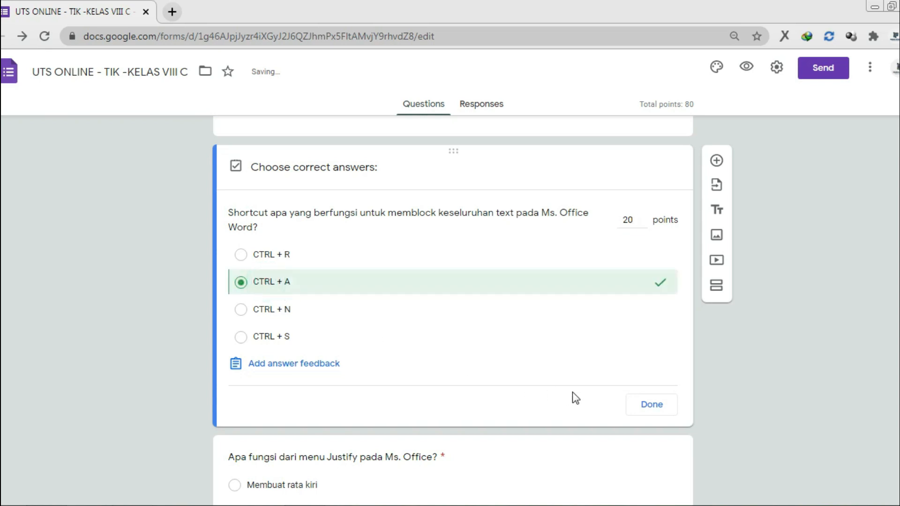
{"action": "left_click", "coordinate": [658, 404]}
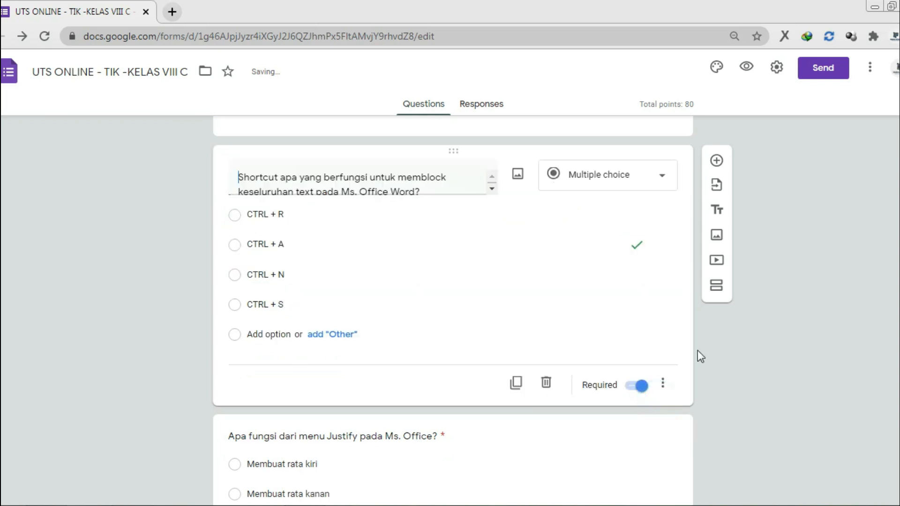
{"action": "scroll", "coordinate": [697, 356], "scroll_direction": "down", "scroll_amount": 3}
{"action": "left_click", "coordinate": [446, 386]}
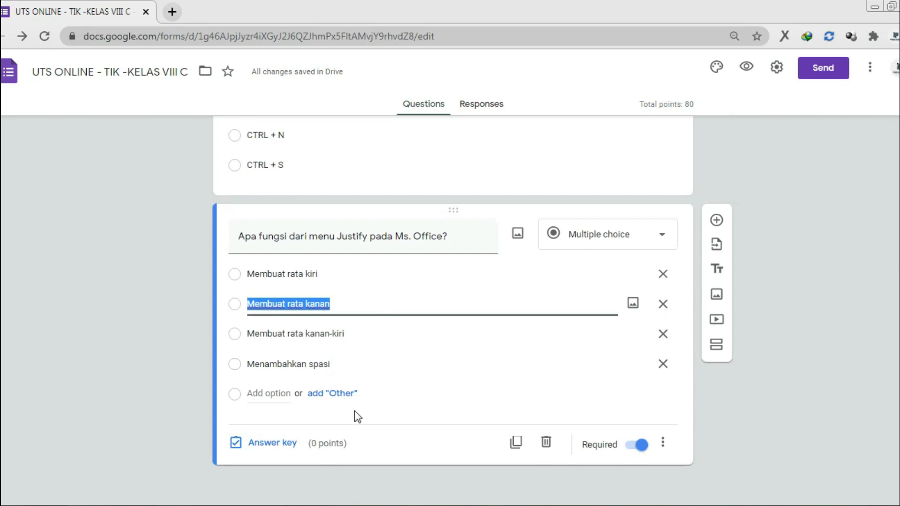
{"action": "left_click", "coordinate": [272, 443]}
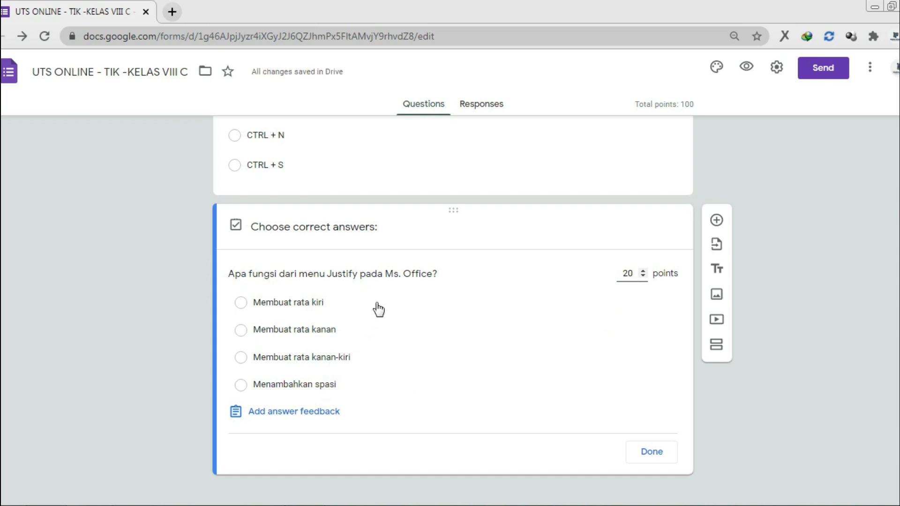
{"action": "left_click", "coordinate": [330, 358]}
{"action": "left_click", "coordinate": [654, 453]}
{"action": "scroll", "coordinate": [844, 352], "scroll_direction": "up", "scroll_amount": 5}
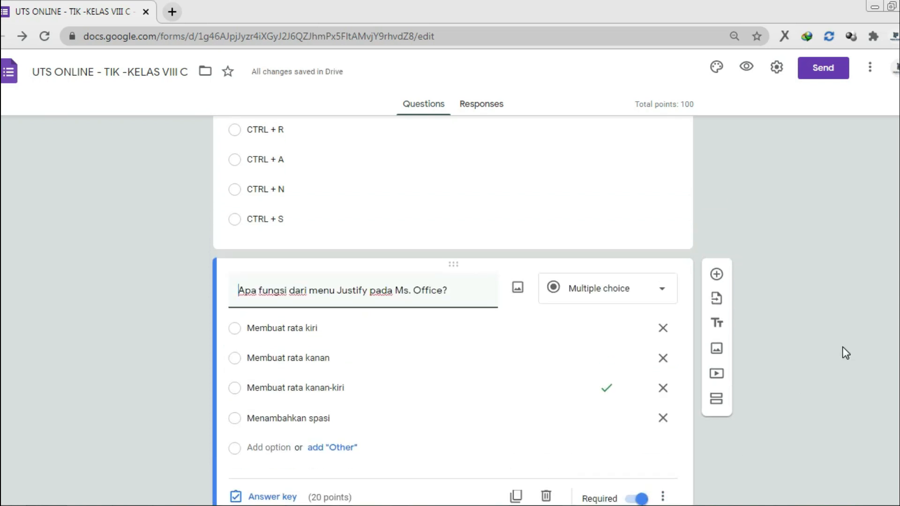
{"action": "scroll", "coordinate": [844, 346], "scroll_direction": "up", "scroll_amount": 12}
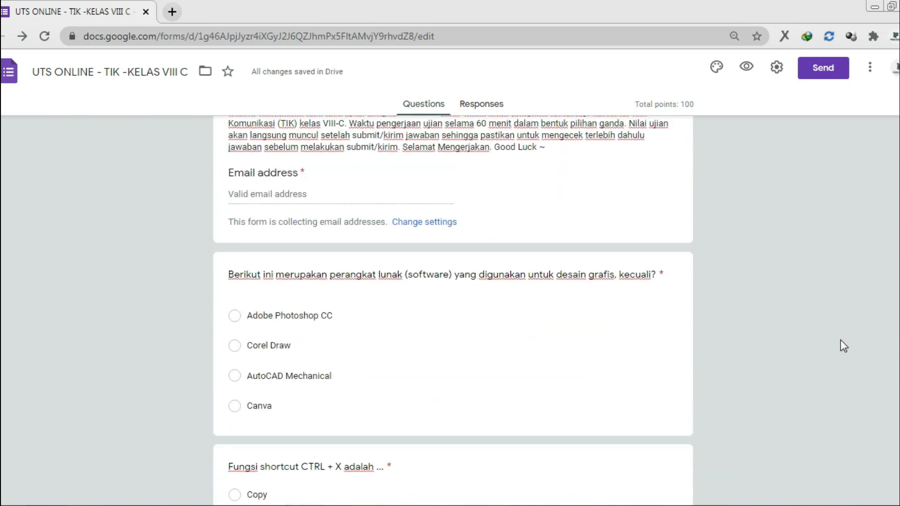
{"action": "scroll", "coordinate": [838, 339], "scroll_direction": "down", "scroll_amount": 5}
{"action": "left_click", "coordinate": [589, 311]}
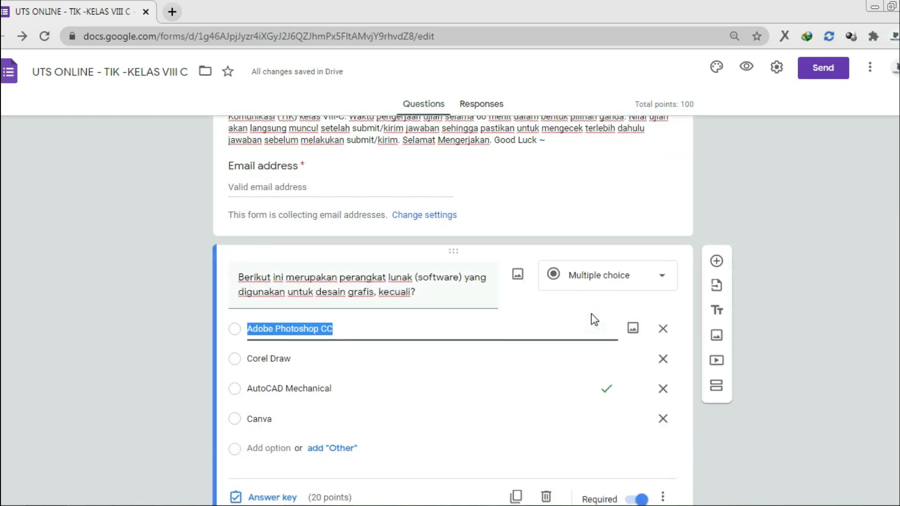
{"action": "scroll", "coordinate": [595, 320], "scroll_direction": "down", "scroll_amount": 3}
{"action": "left_click", "coordinate": [561, 351]}
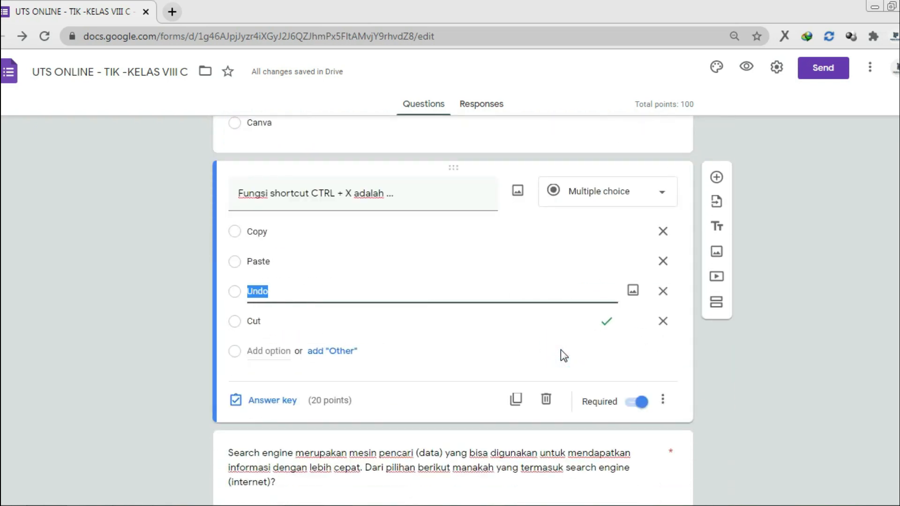
{"action": "scroll", "coordinate": [562, 352], "scroll_direction": "down", "scroll_amount": 9}
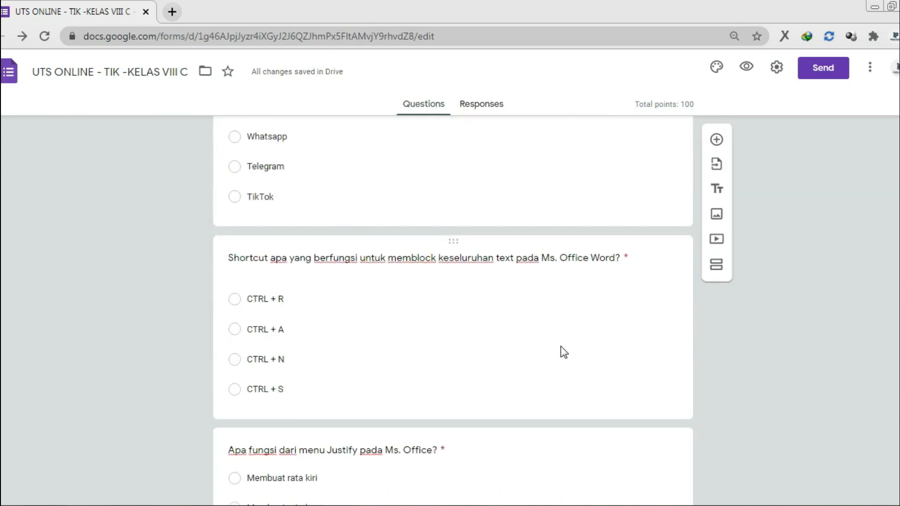
{"action": "scroll", "coordinate": [560, 346], "scroll_direction": "up", "scroll_amount": 15}
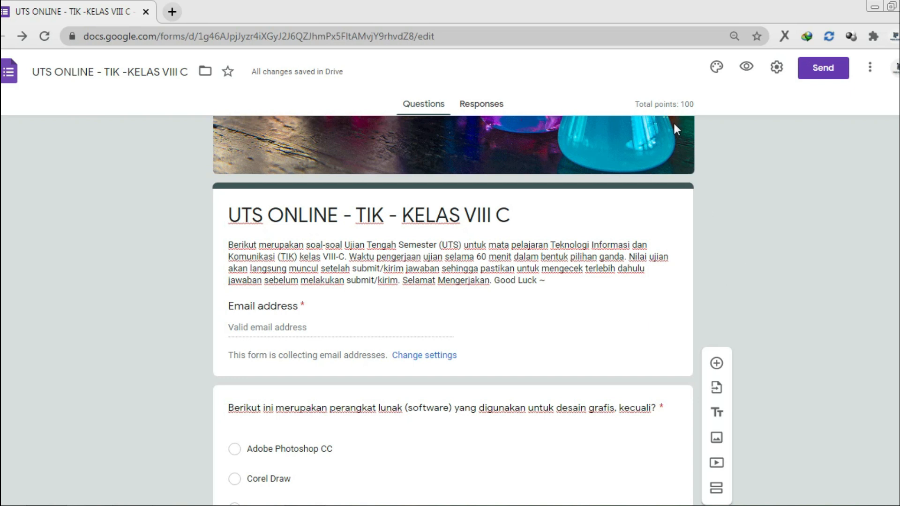
{"action": "scroll", "coordinate": [716, 178], "scroll_direction": "down", "scroll_amount": 20}
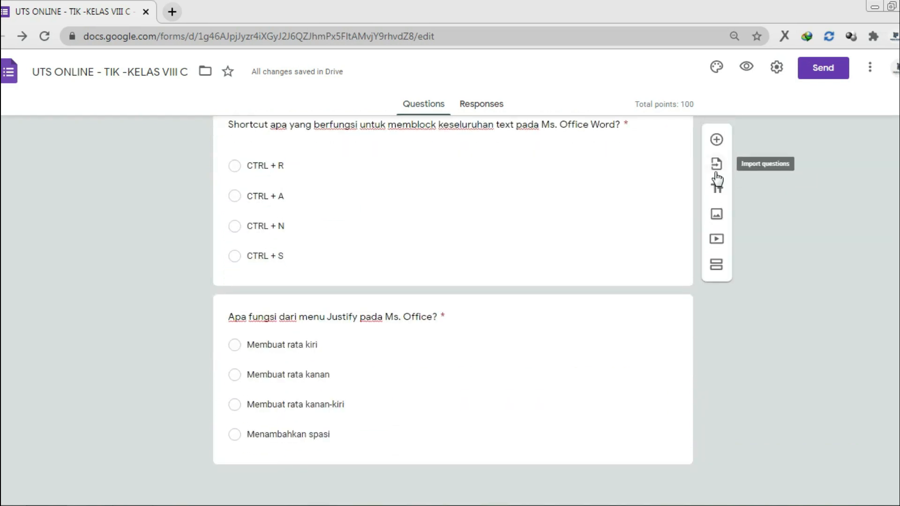
{"action": "scroll", "coordinate": [716, 178], "scroll_direction": "up", "scroll_amount": 20}
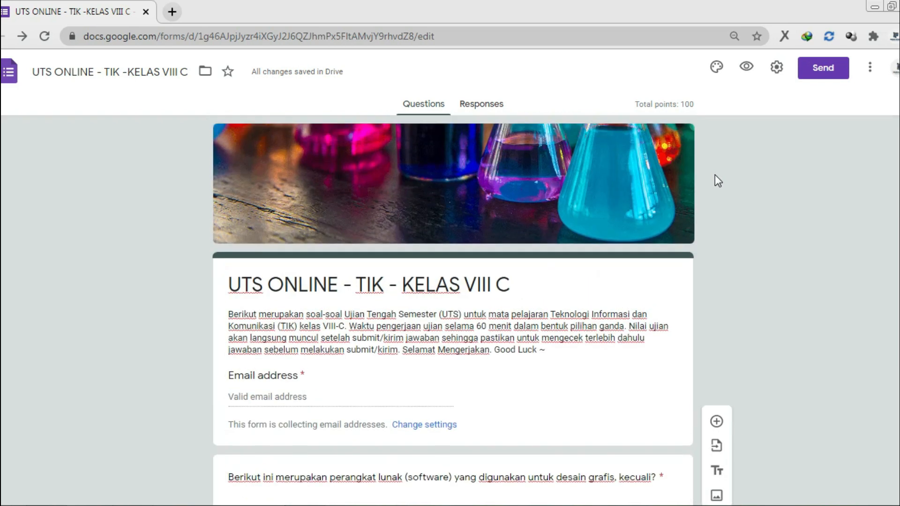
{"action": "left_click", "coordinate": [488, 107]}
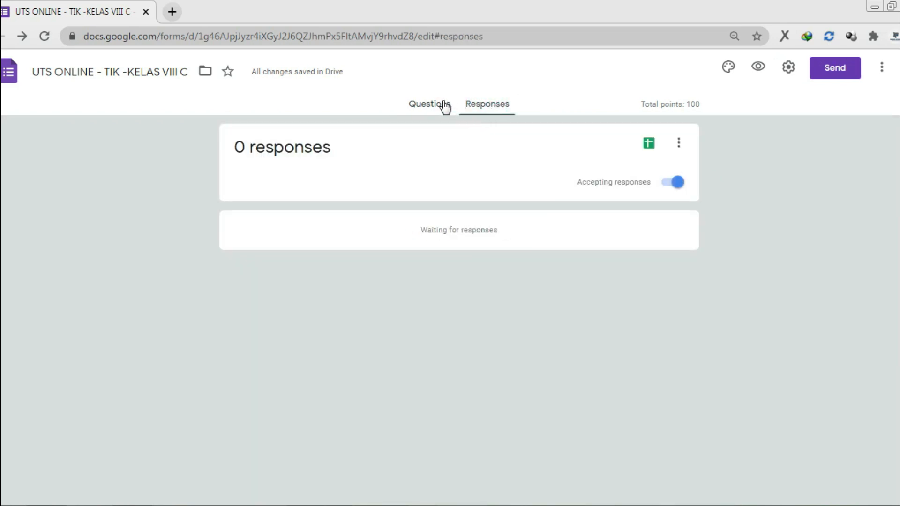
{"action": "left_click", "coordinate": [445, 106]}
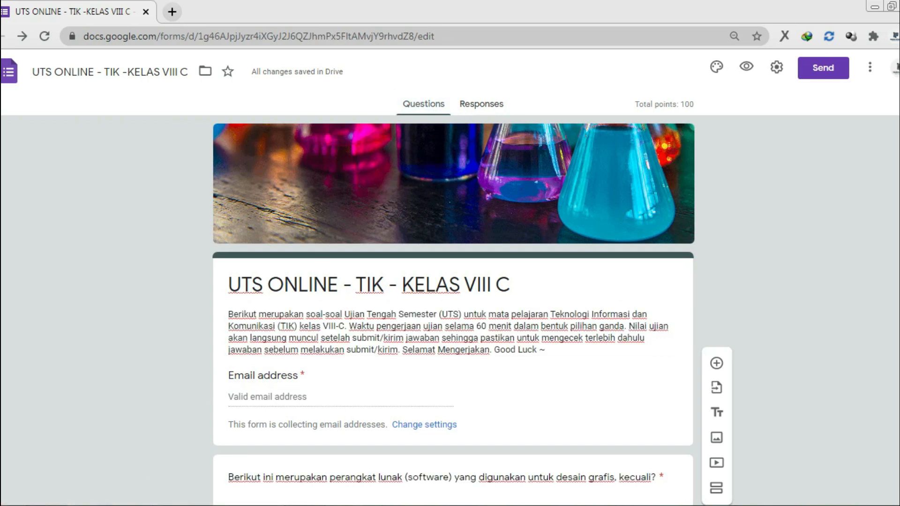
{"action": "left_click", "coordinate": [6, 505]}
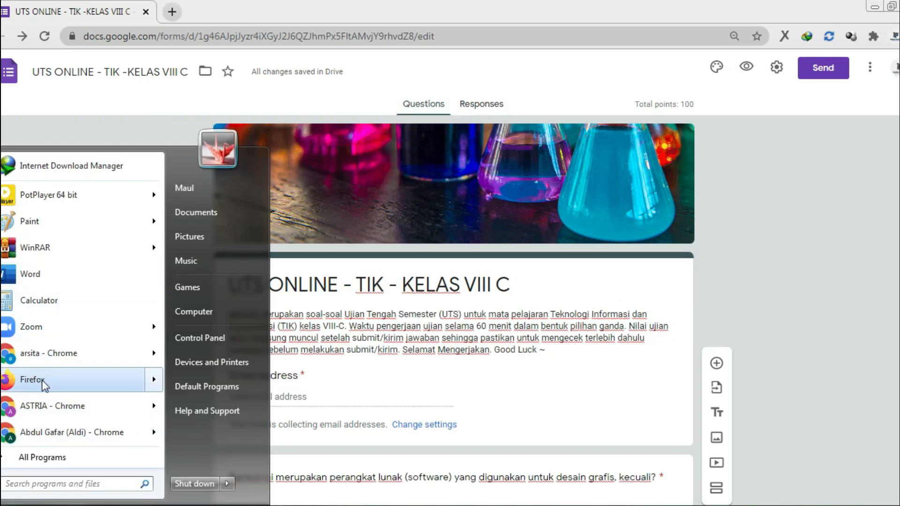
{"action": "left_click", "coordinate": [43, 381]}
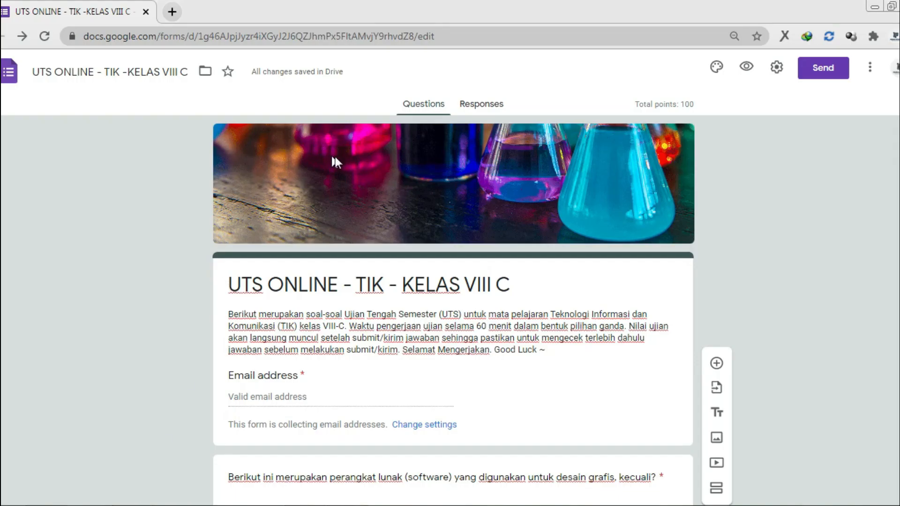
Copy the quiz's shortened link from the Send dialog, then close the dialog
{"action": "left_click", "coordinate": [823, 68]}
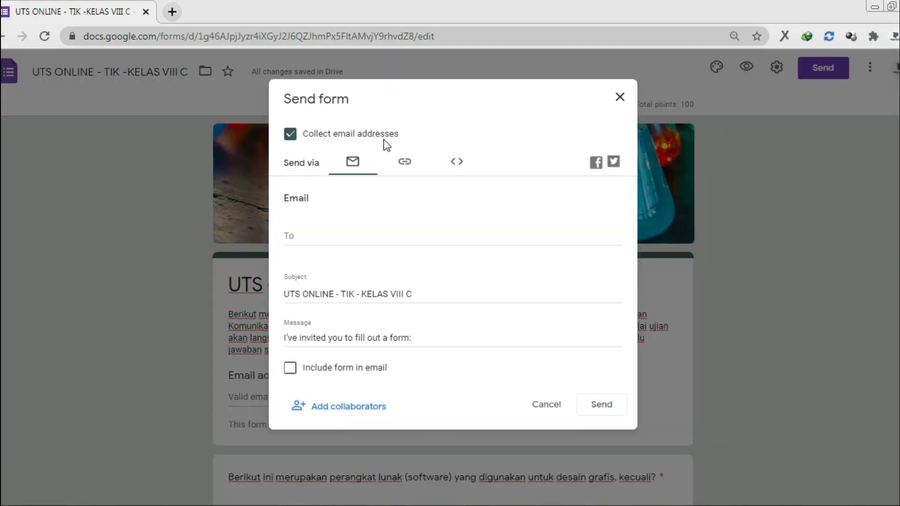
{"action": "left_click", "coordinate": [406, 163]}
{"action": "left_click", "coordinate": [338, 242]}
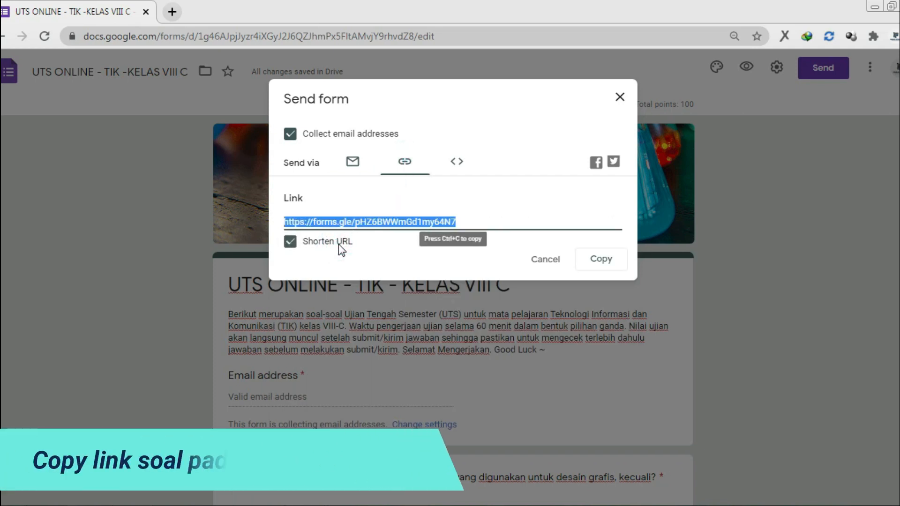
{"action": "left_click", "coordinate": [595, 260]}
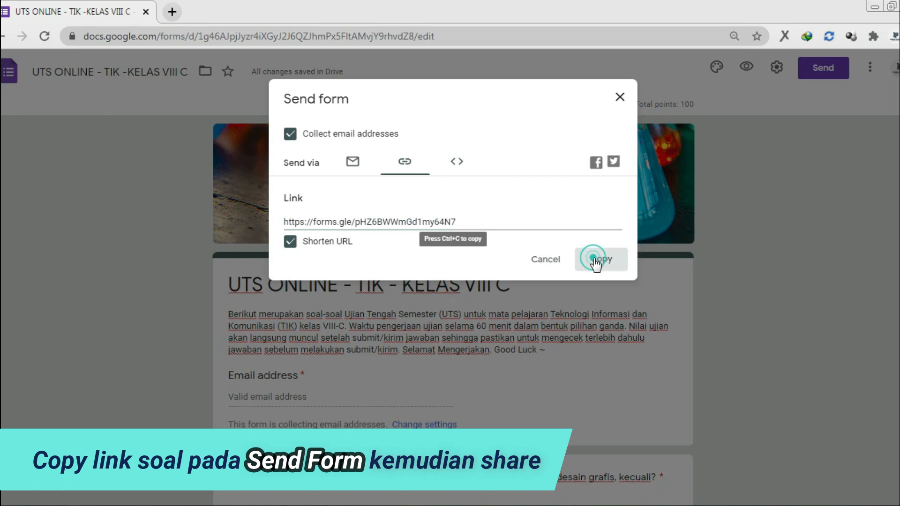
{"action": "left_click", "coordinate": [620, 98]}
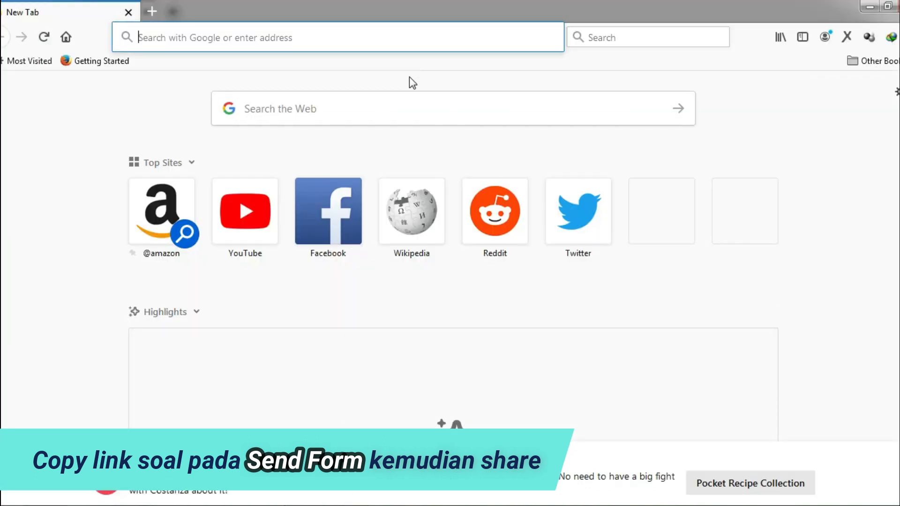
Paste the copied forms.gle link into a new Firefox tab and load it
{"action": "key", "text": "ctrl+v"}
{"action": "key", "text": "Return"}
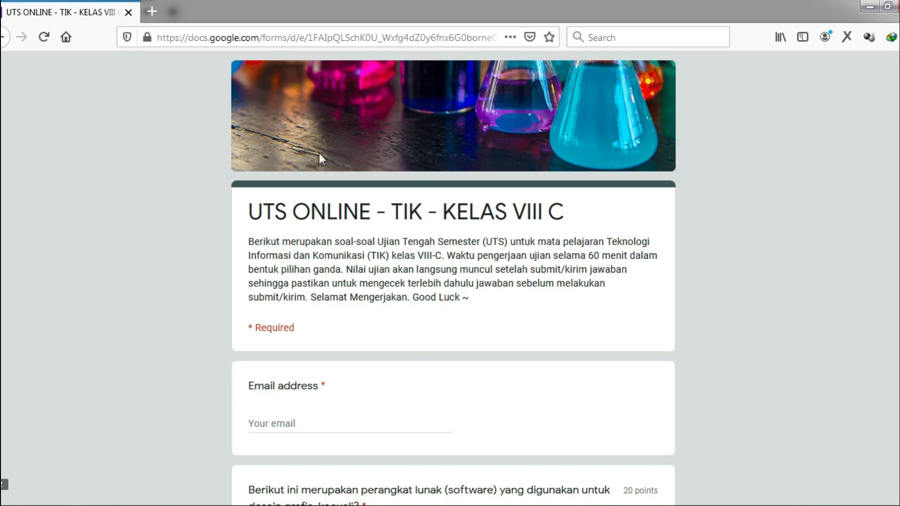
Fill in the respondent's email address on the quiz form
{"action": "scroll", "coordinate": [510, 214], "scroll_direction": "down", "scroll_amount": 3}
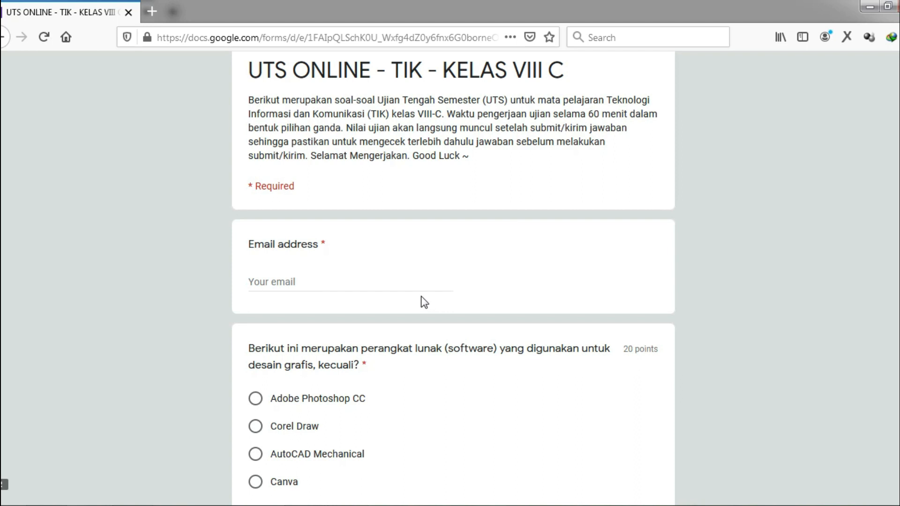
{"action": "left_click", "coordinate": [409, 282]}
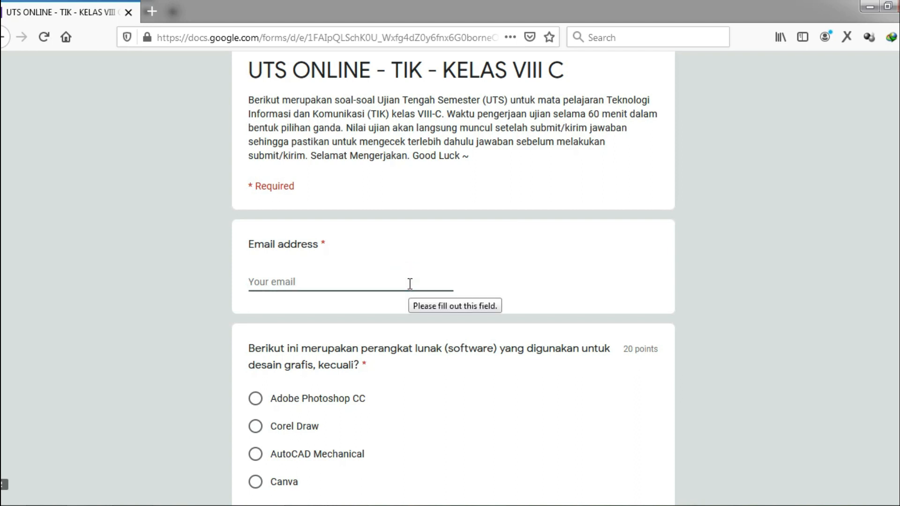
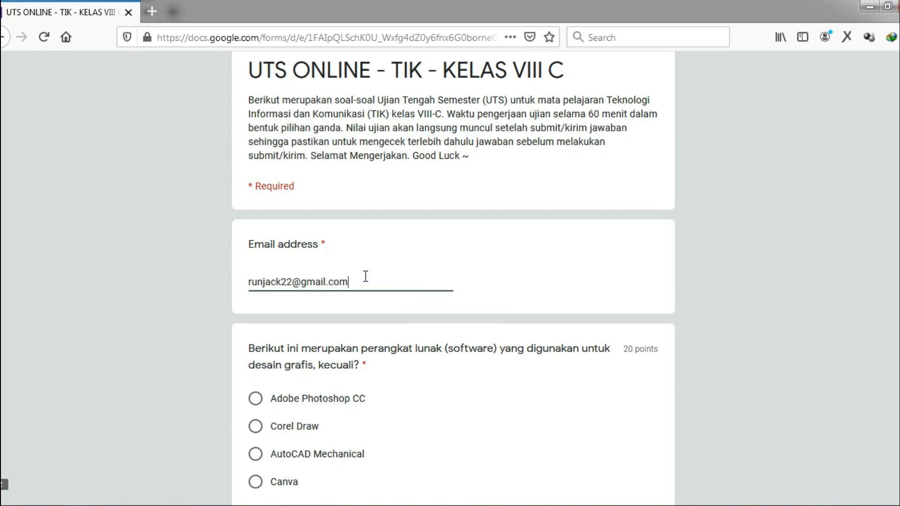
Answer AutoCAD Mechanical, Cut, Google, CTRL + A and Membuat rata kanan-kiri
{"action": "scroll", "coordinate": [366, 276], "scroll_direction": "down", "scroll_amount": 3}
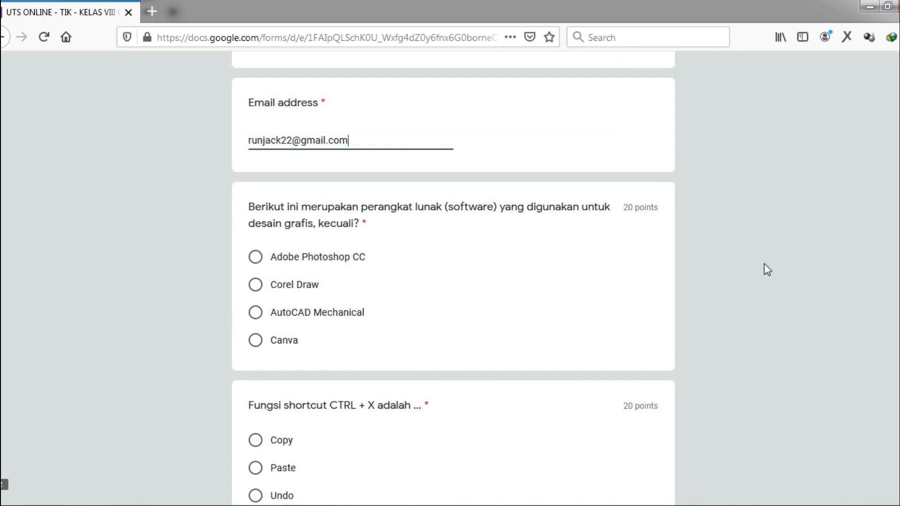
{"action": "left_click", "coordinate": [299, 312]}
{"action": "scroll", "coordinate": [300, 310], "scroll_direction": "down", "scroll_amount": 1}
{"action": "scroll", "coordinate": [302, 313], "scroll_direction": "down", "scroll_amount": 4}
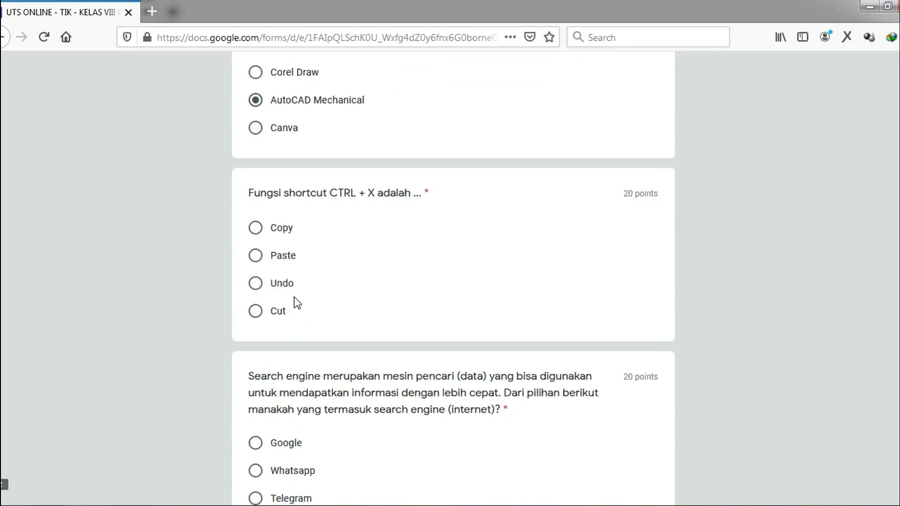
{"action": "left_click", "coordinate": [284, 313]}
{"action": "scroll", "coordinate": [286, 313], "scroll_direction": "down", "scroll_amount": 5}
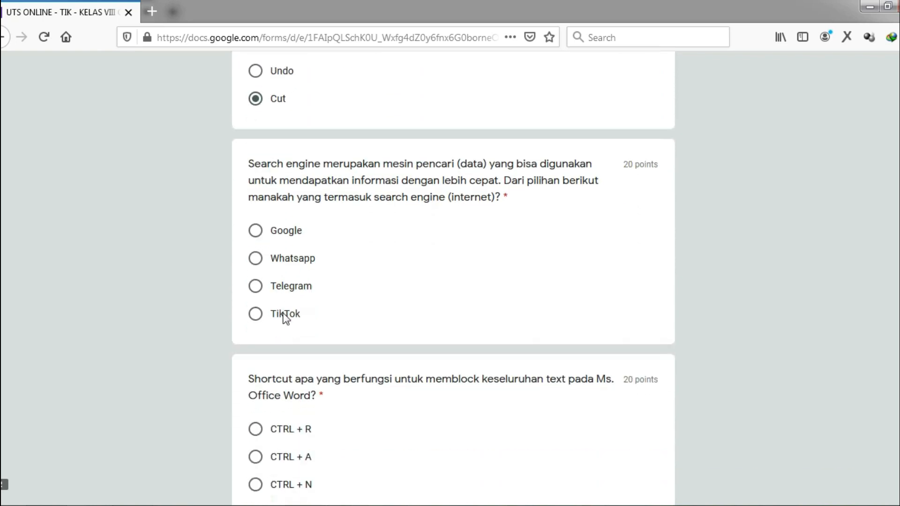
{"action": "left_click", "coordinate": [296, 240]}
{"action": "scroll", "coordinate": [296, 240], "scroll_direction": "down", "scroll_amount": 3}
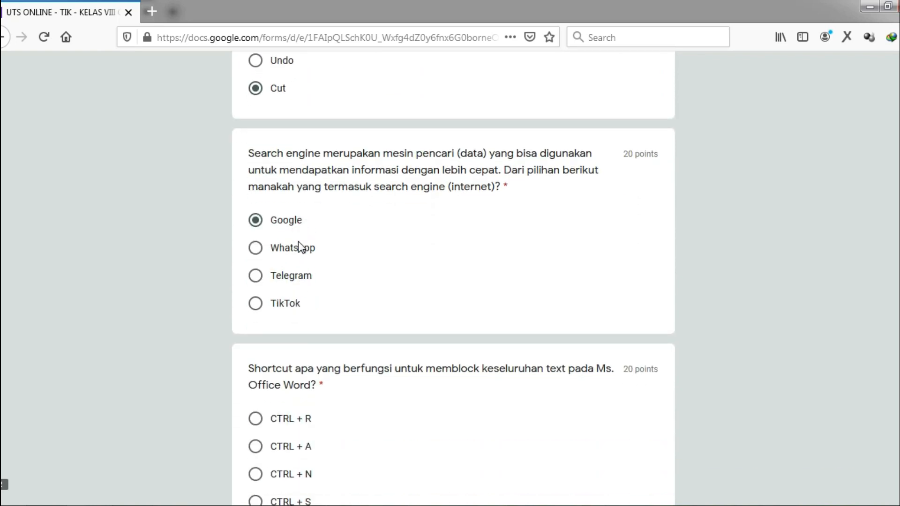
{"action": "left_click", "coordinate": [288, 310]}
{"action": "scroll", "coordinate": [288, 314], "scroll_direction": "down", "scroll_amount": 1}
{"action": "scroll", "coordinate": [290, 314], "scroll_direction": "down", "scroll_amount": 3}
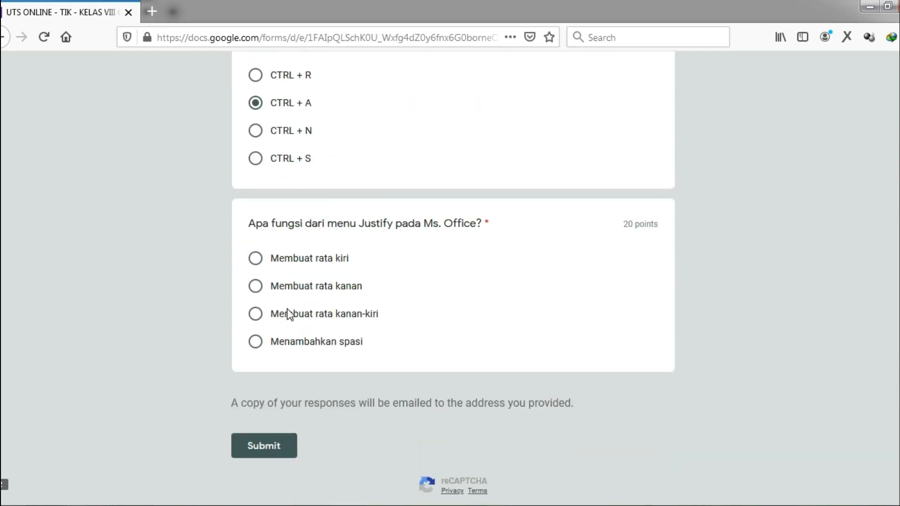
{"action": "left_click", "coordinate": [318, 308]}
Submit the completed quiz response
{"action": "scroll", "coordinate": [354, 318], "scroll_direction": "up", "scroll_amount": 20}
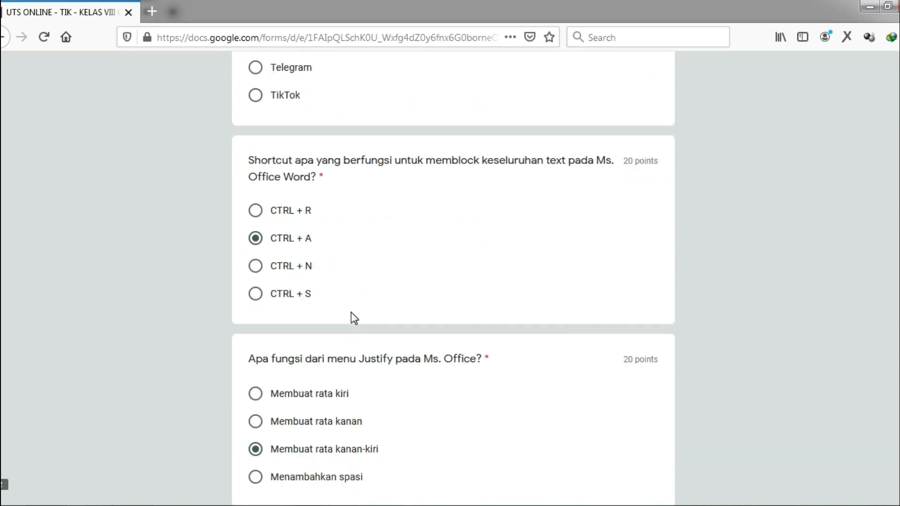
{"action": "scroll", "coordinate": [354, 318], "scroll_direction": "down", "scroll_amount": 20}
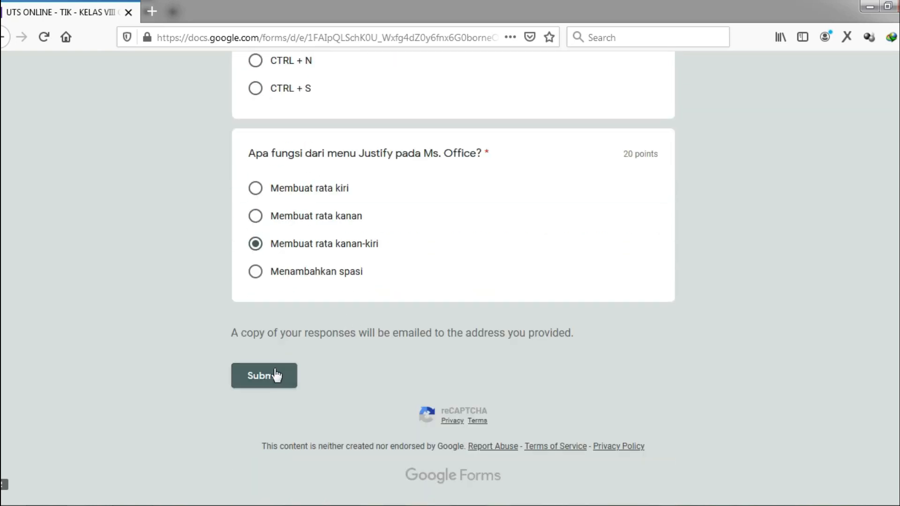
{"action": "left_click", "coordinate": [276, 375]}
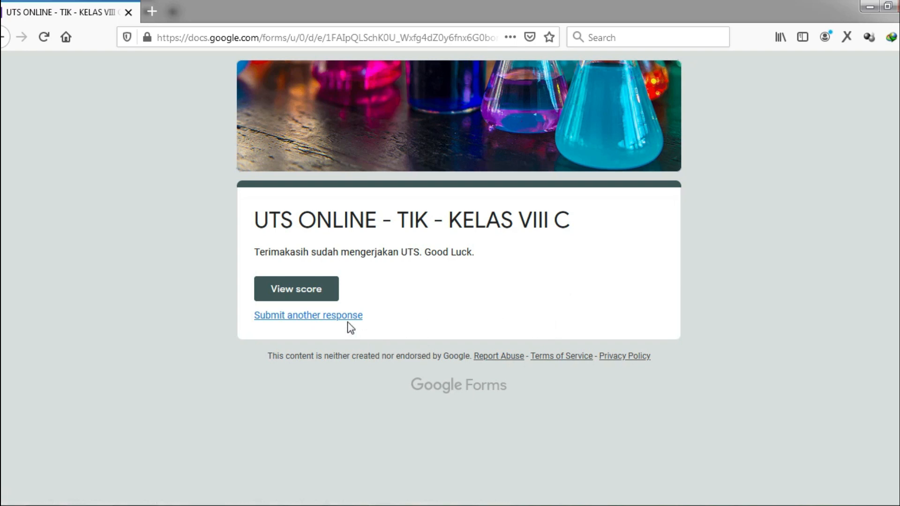
Open View score and scroll through the 100/100 graded answers
{"action": "left_click", "coordinate": [305, 293]}
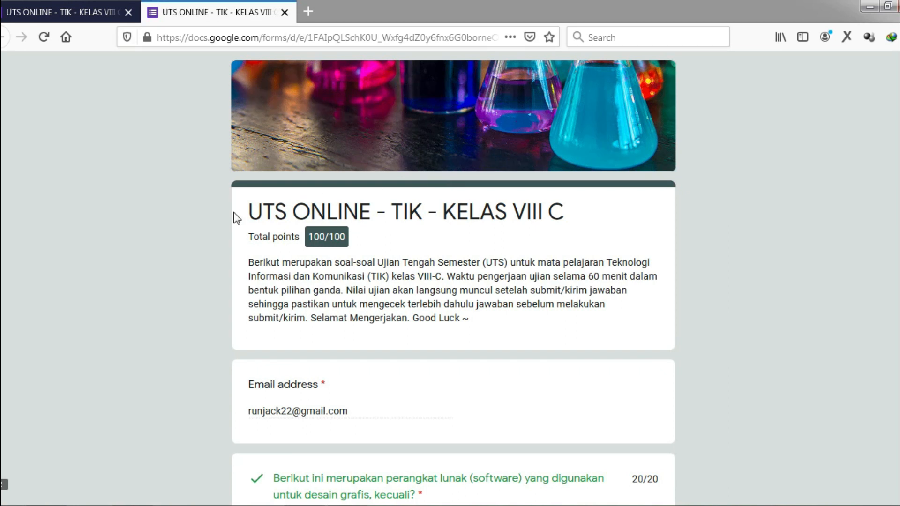
{"action": "scroll", "coordinate": [236, 215], "scroll_direction": "down", "scroll_amount": 2}
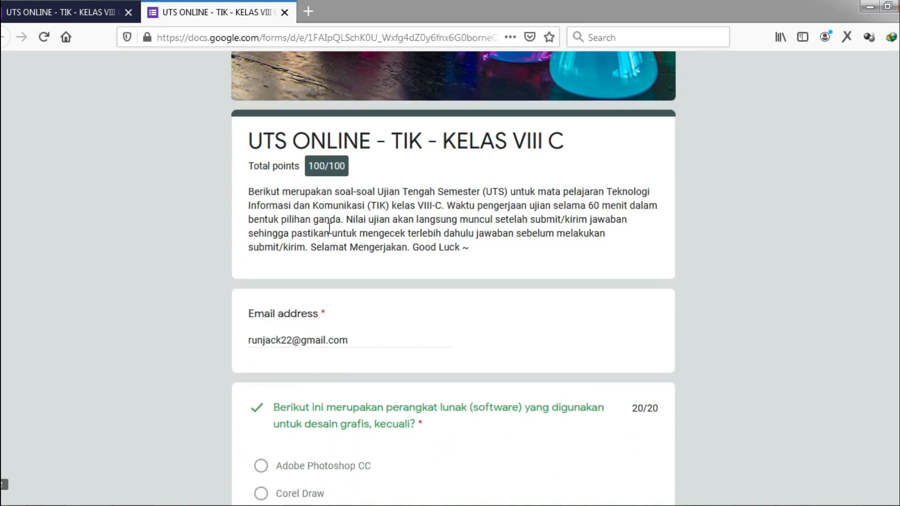
{"action": "scroll", "coordinate": [327, 258], "scroll_direction": "down", "scroll_amount": 5}
{"action": "scroll", "coordinate": [327, 258], "scroll_direction": "down", "scroll_amount": 12}
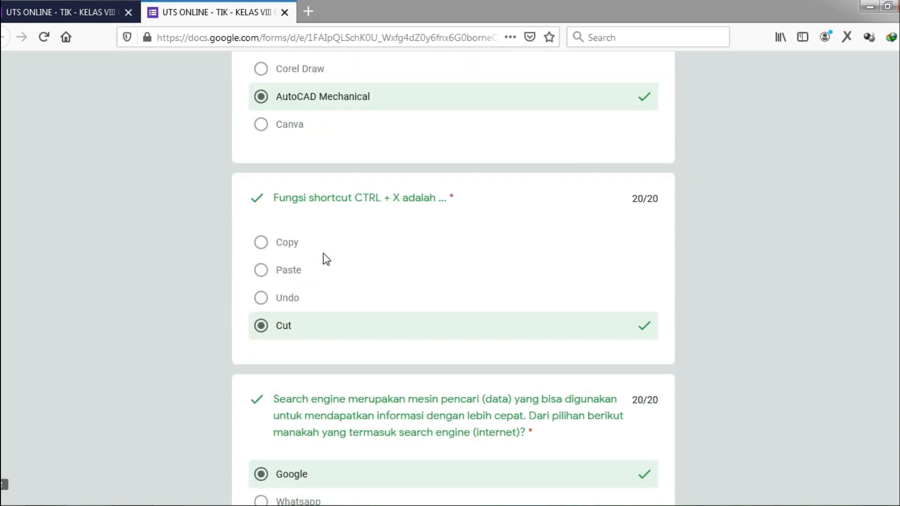
{"action": "scroll", "coordinate": [327, 259], "scroll_direction": "down", "scroll_amount": 5}
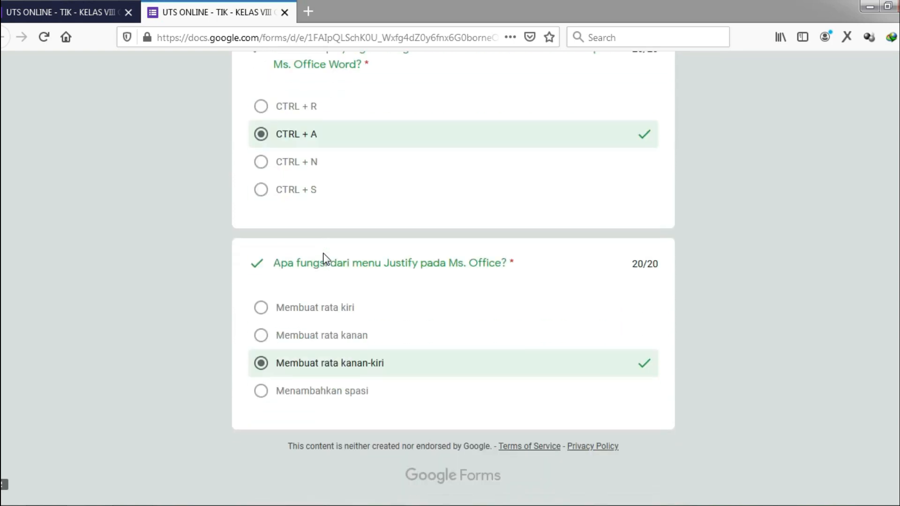
{"action": "scroll", "coordinate": [327, 258], "scroll_direction": "up", "scroll_amount": 20}
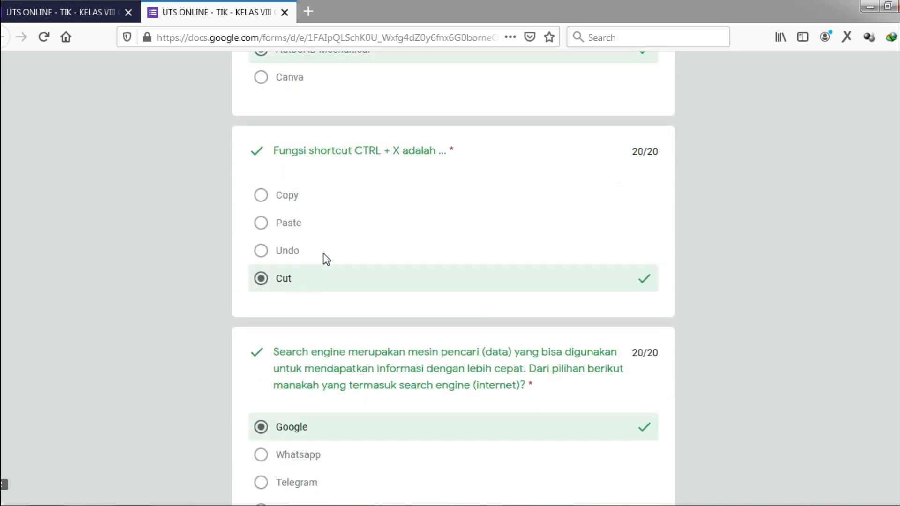
{"action": "scroll", "coordinate": [324, 253], "scroll_direction": "up", "scroll_amount": 1}
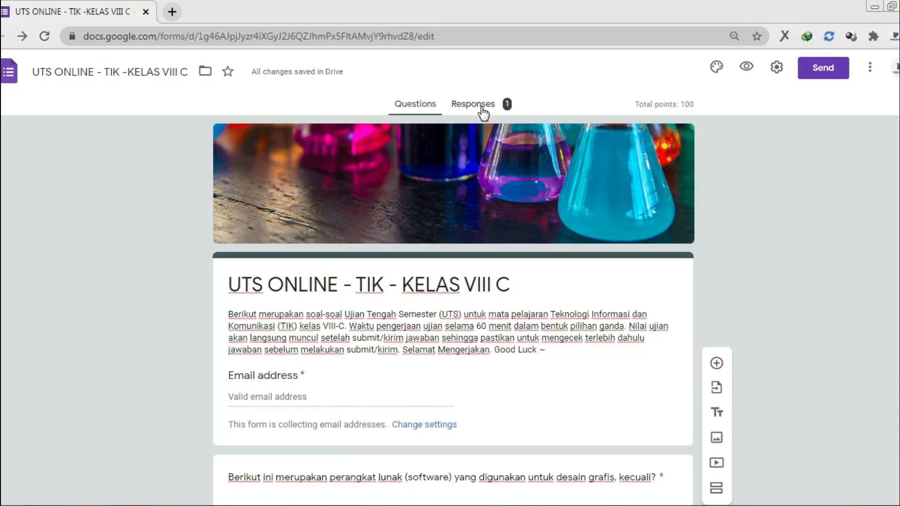
{"action": "left_click", "coordinate": [482, 109]}
{"action": "scroll", "coordinate": [74, 295], "scroll_direction": "down", "scroll_amount": 4}
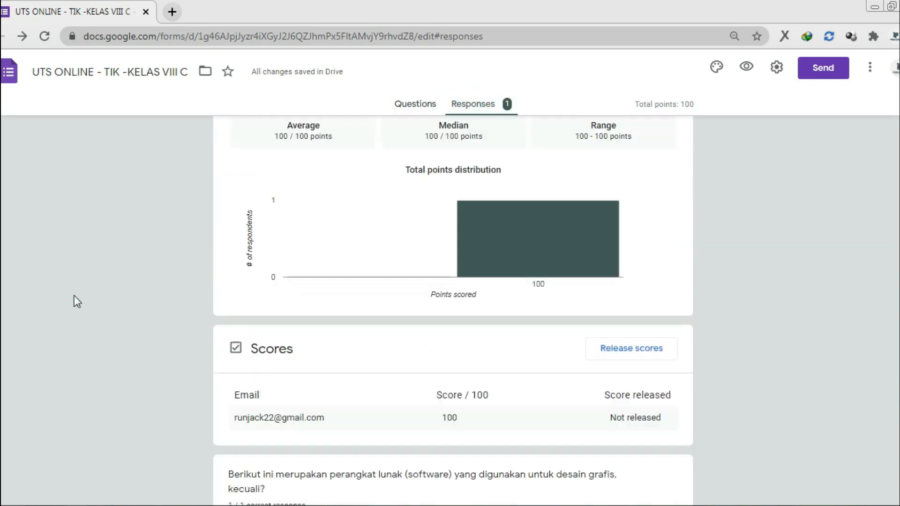
{"action": "scroll", "coordinate": [74, 295], "scroll_direction": "up", "scroll_amount": 3}
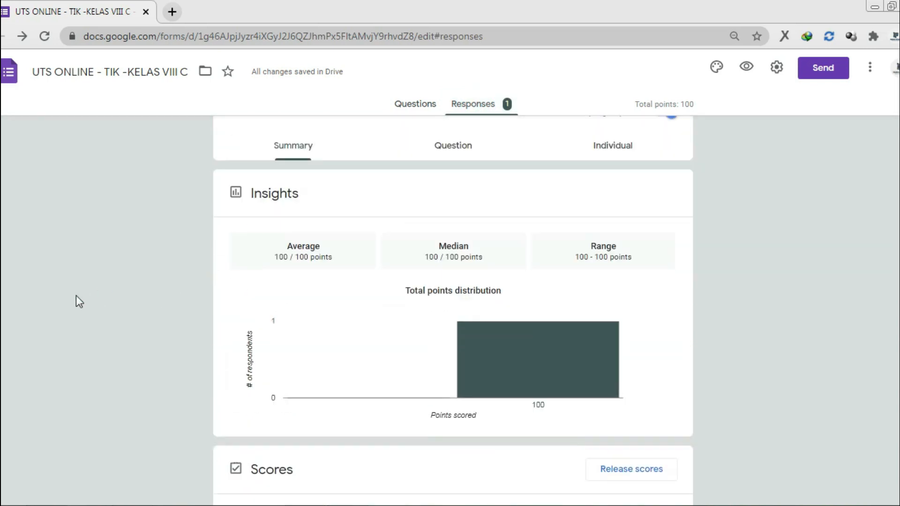
{"action": "scroll", "coordinate": [157, 286], "scroll_direction": "down", "scroll_amount": 3}
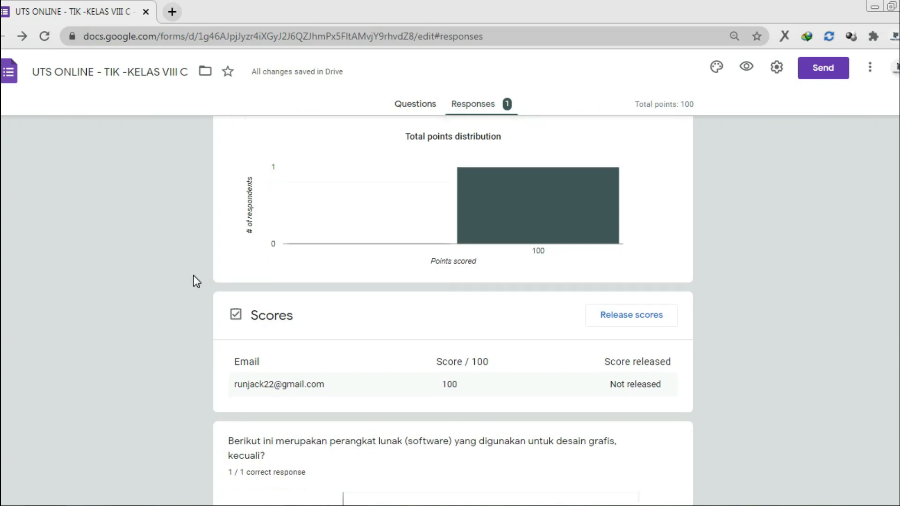
{"action": "scroll", "coordinate": [193, 277], "scroll_direction": "down", "scroll_amount": 2}
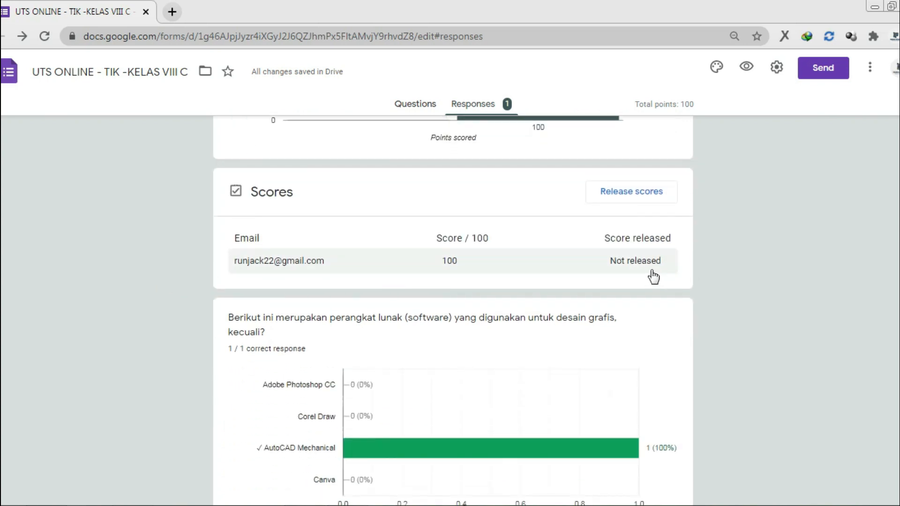
{"action": "scroll", "coordinate": [201, 339], "scroll_direction": "down", "scroll_amount": 3}
{"action": "scroll", "coordinate": [203, 339], "scroll_direction": "down", "scroll_amount": 20}
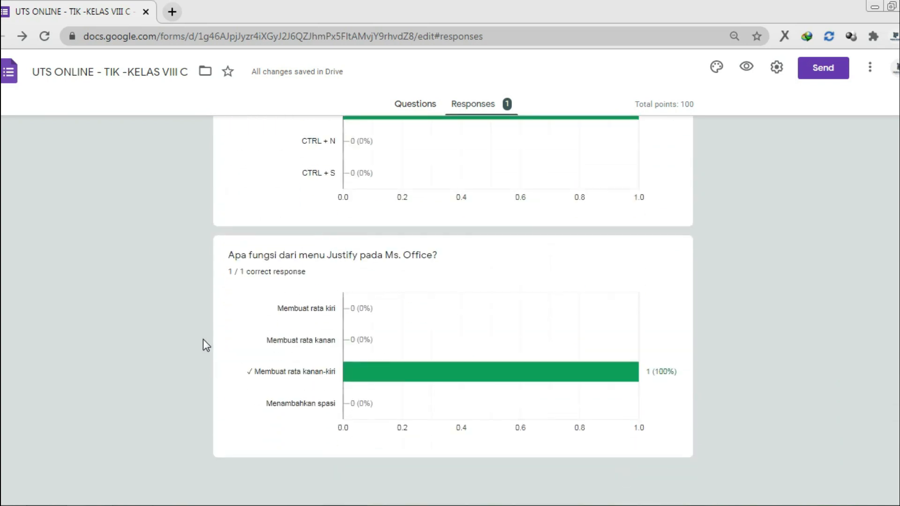
{"action": "scroll", "coordinate": [203, 338], "scroll_direction": "up", "scroll_amount": 20}
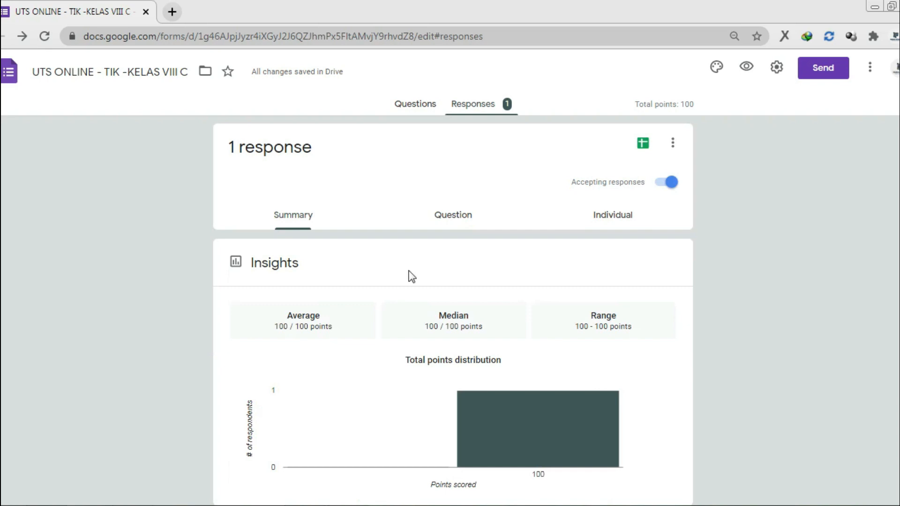
{"action": "left_click", "coordinate": [415, 105]}
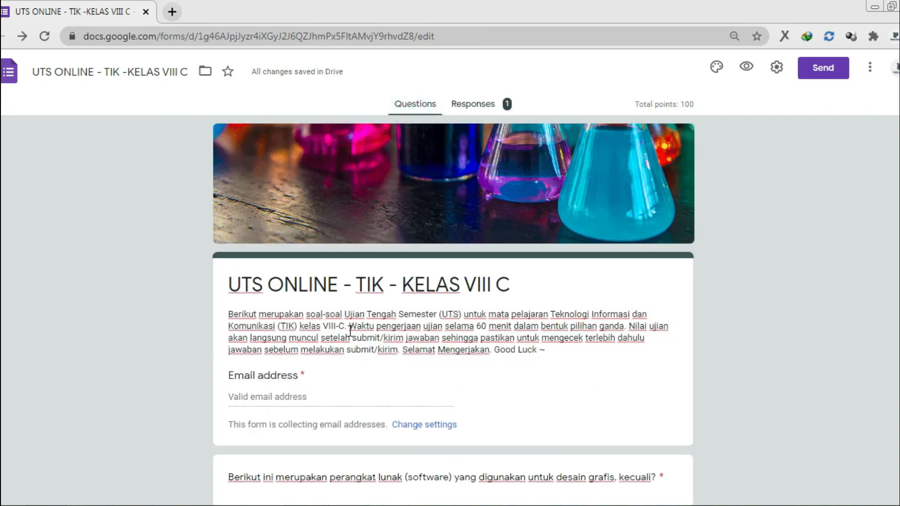
Back in Firefox, close the score tab, start another response and enter a second respondent's email
{"action": "left_click", "coordinate": [331, 505]}
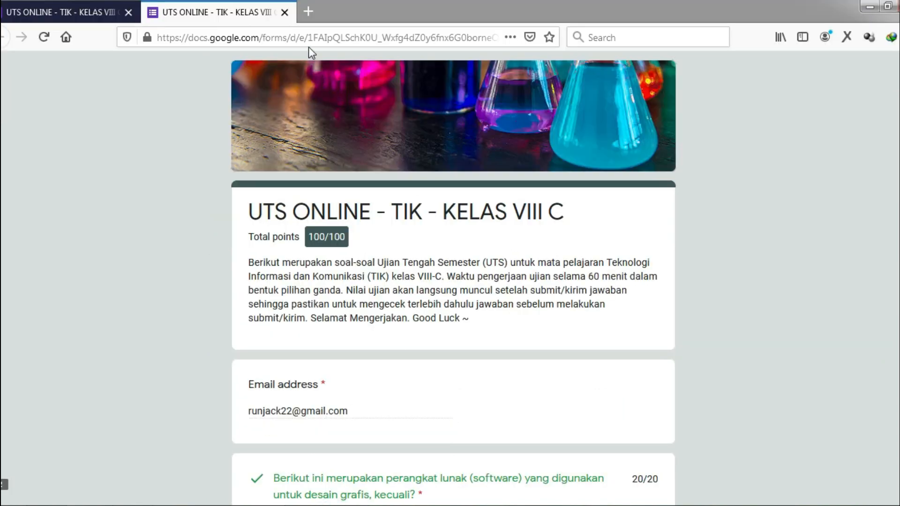
{"action": "left_click", "coordinate": [284, 12]}
{"action": "left_click", "coordinate": [341, 322]}
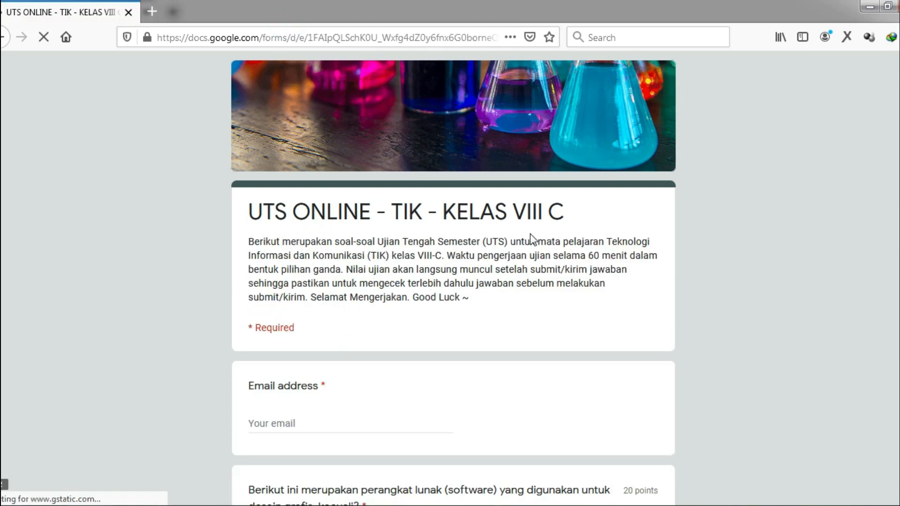
{"action": "scroll", "coordinate": [533, 239], "scroll_direction": "down", "scroll_amount": 5}
{"action": "left_click", "coordinate": [328, 141]}
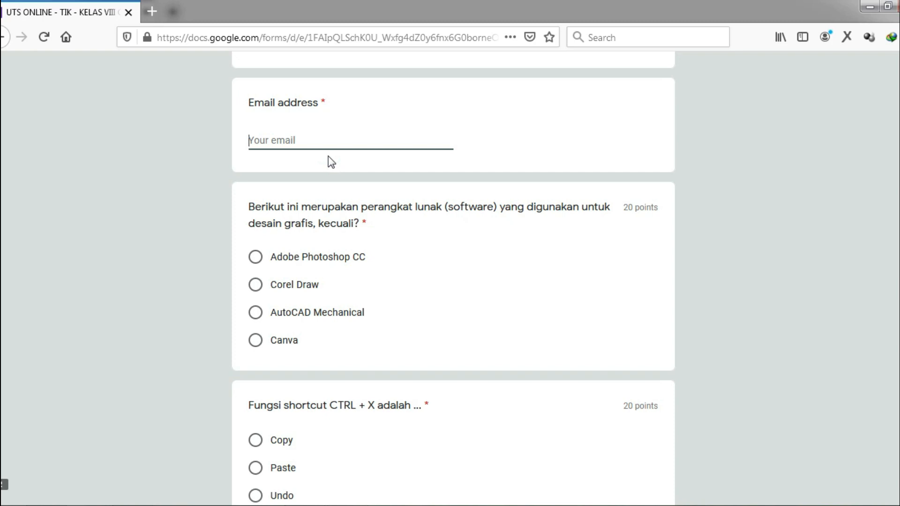
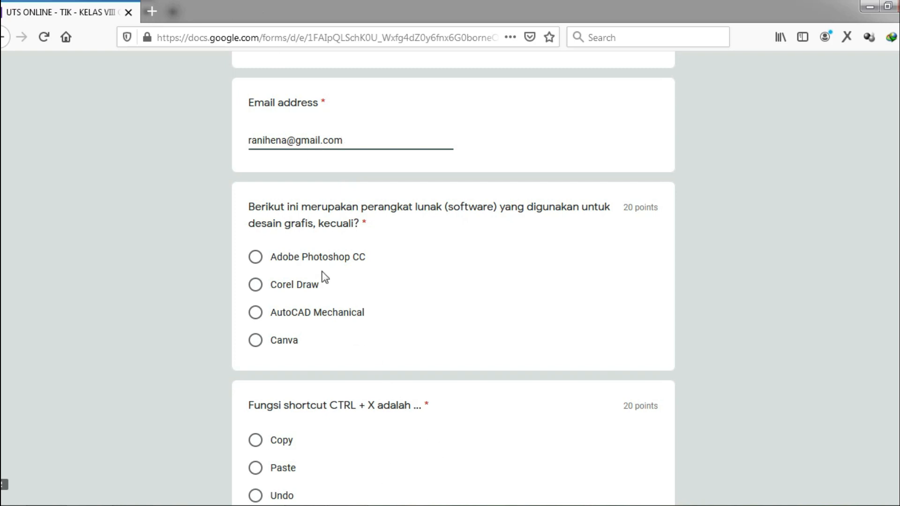
Answer Adobe Photoshop CC, Cut, Google, CTRL + N and Membuat rata kanan-kiri, then submit
{"action": "left_click", "coordinate": [311, 256]}
{"action": "scroll", "coordinate": [312, 265], "scroll_direction": "down", "scroll_amount": 1}
{"action": "scroll", "coordinate": [312, 266], "scroll_direction": "down", "scroll_amount": 5}
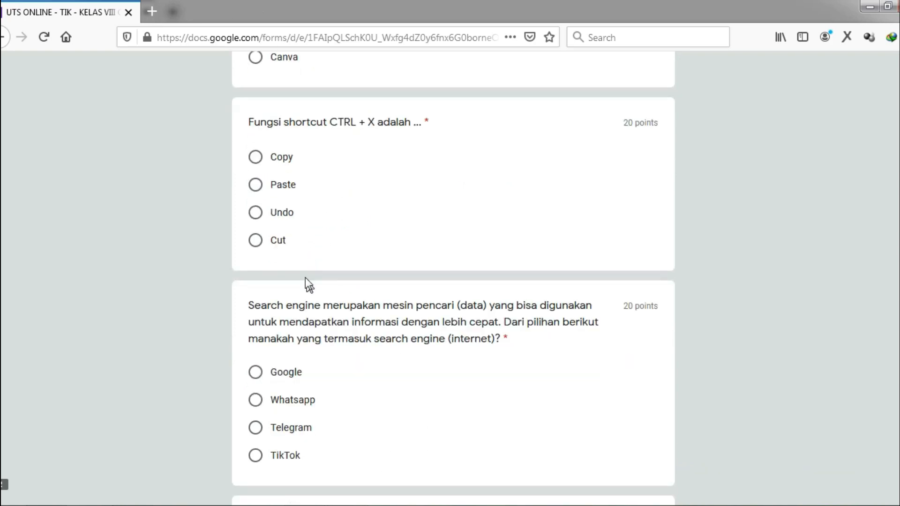
{"action": "left_click", "coordinate": [274, 241]}
{"action": "scroll", "coordinate": [295, 285], "scroll_direction": "down", "scroll_amount": 3}
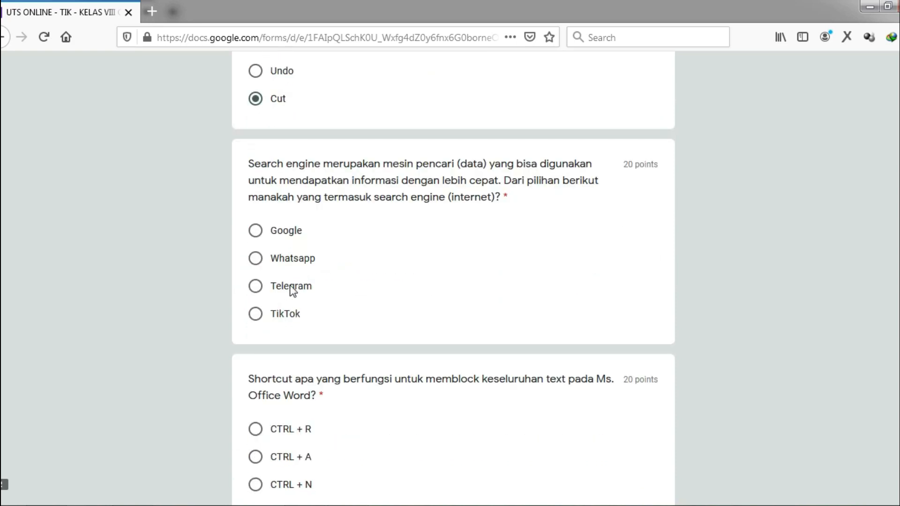
{"action": "left_click", "coordinate": [257, 230]}
{"action": "scroll", "coordinate": [260, 271], "scroll_direction": "down", "scroll_amount": 5}
{"action": "left_click", "coordinate": [295, 201]}
{"action": "left_click", "coordinate": [324, 385]}
{"action": "scroll", "coordinate": [327, 386], "scroll_direction": "down", "scroll_amount": 3}
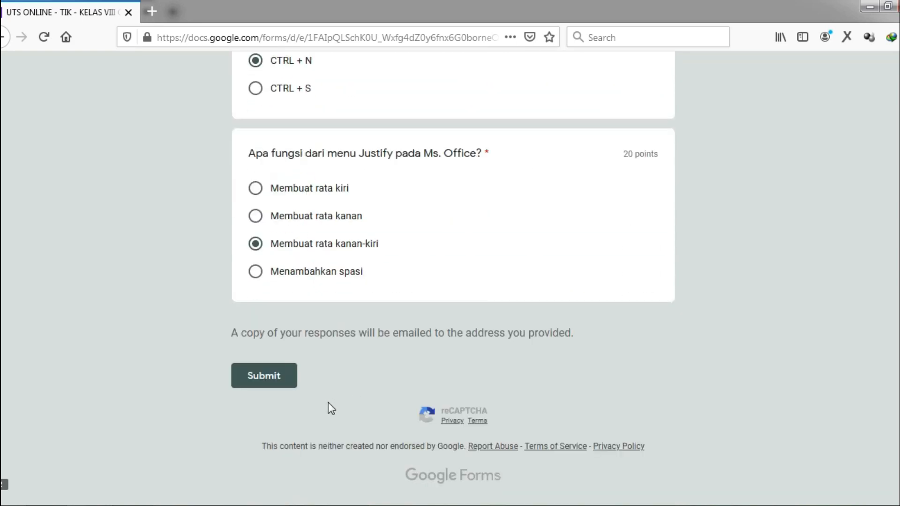
{"action": "left_click", "coordinate": [275, 387]}
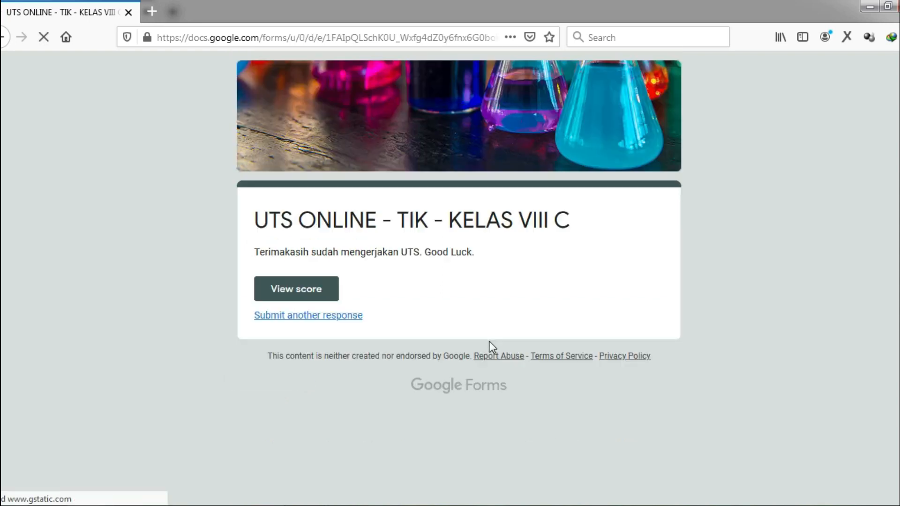
Open View score and scroll through the 60/100 result with Photoshop and CTRL + N marked wrong
{"action": "left_click", "coordinate": [297, 290]}
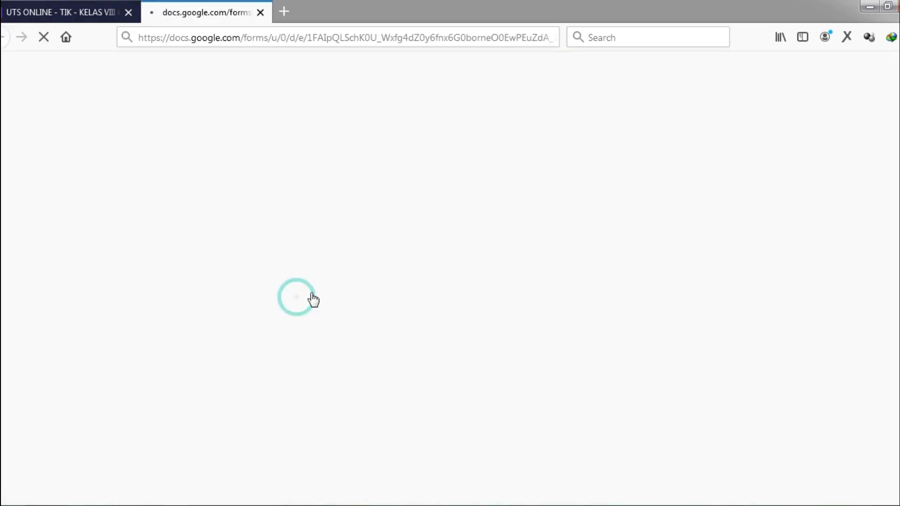
{"action": "scroll", "coordinate": [473, 267], "scroll_direction": "down", "scroll_amount": 2}
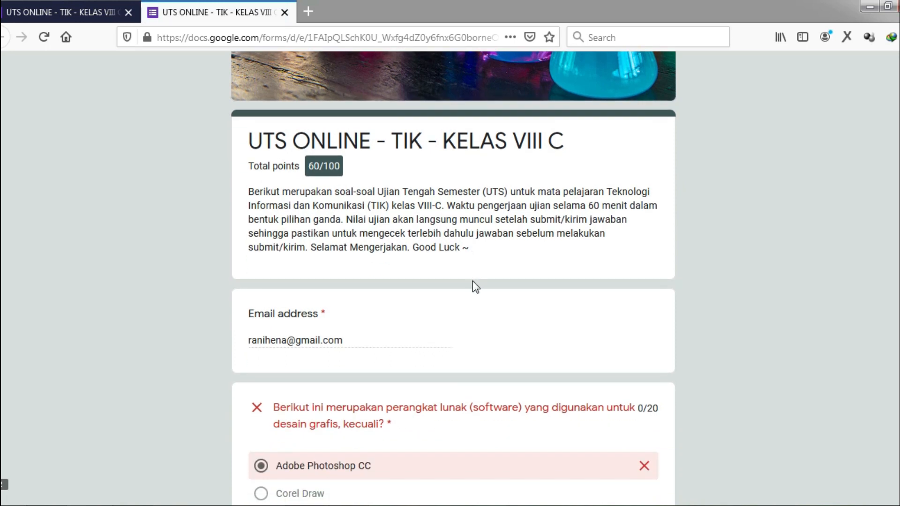
{"action": "scroll", "coordinate": [442, 393], "scroll_direction": "down", "scroll_amount": 3}
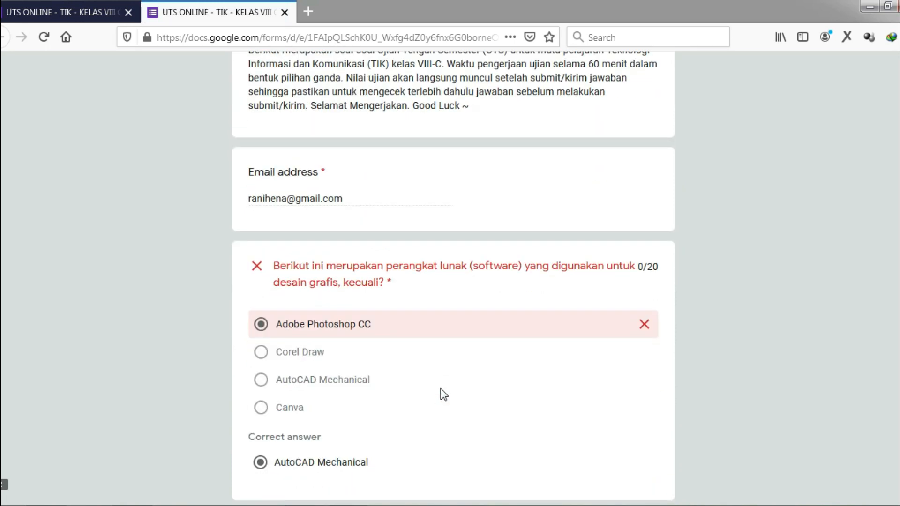
{"action": "scroll", "coordinate": [510, 317], "scroll_direction": "down", "scroll_amount": 2}
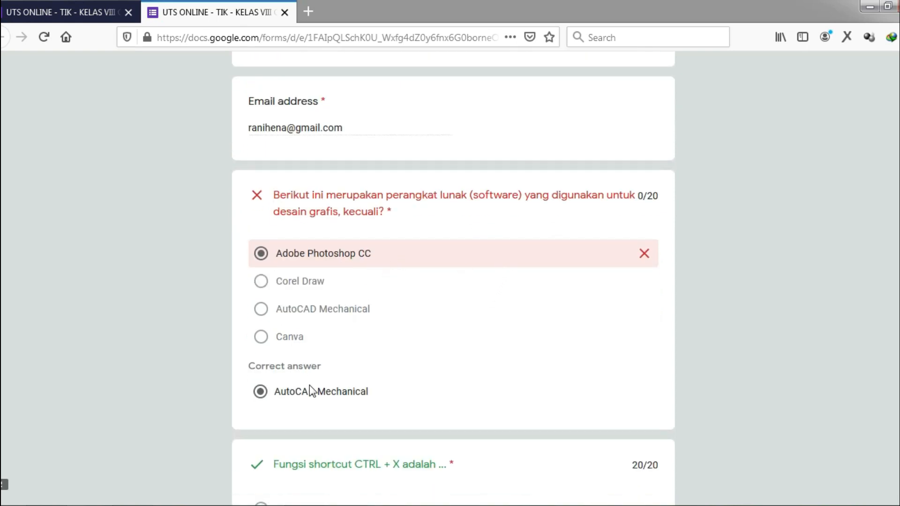
{"action": "scroll", "coordinate": [329, 396], "scroll_direction": "down", "scroll_amount": 1}
{"action": "scroll", "coordinate": [330, 392], "scroll_direction": "down", "scroll_amount": 8}
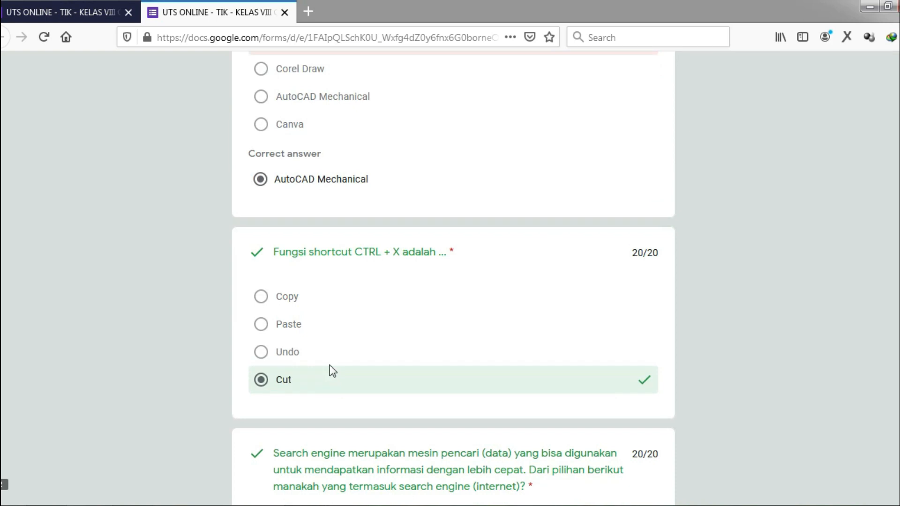
{"action": "scroll", "coordinate": [375, 327], "scroll_direction": "down", "scroll_amount": 7}
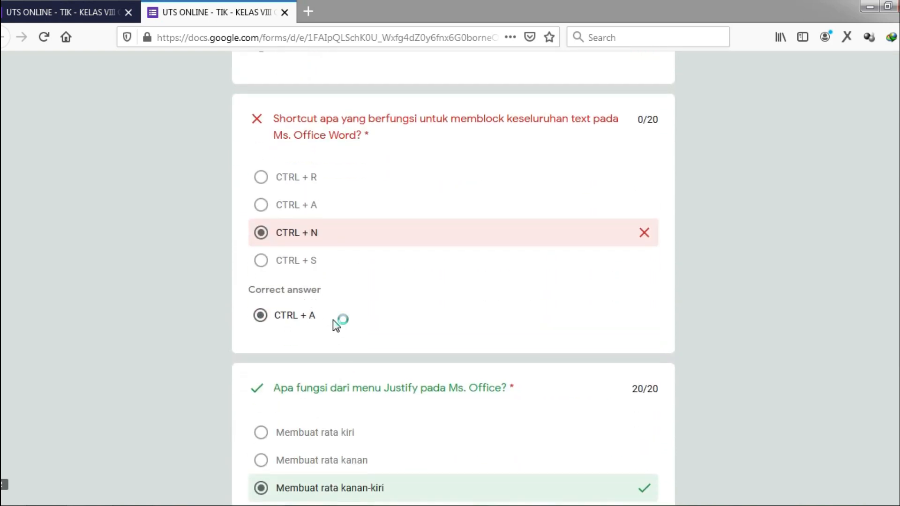
{"action": "scroll", "coordinate": [337, 322], "scroll_direction": "down", "scroll_amount": 3}
{"action": "scroll", "coordinate": [333, 320], "scroll_direction": "up", "scroll_amount": 20}
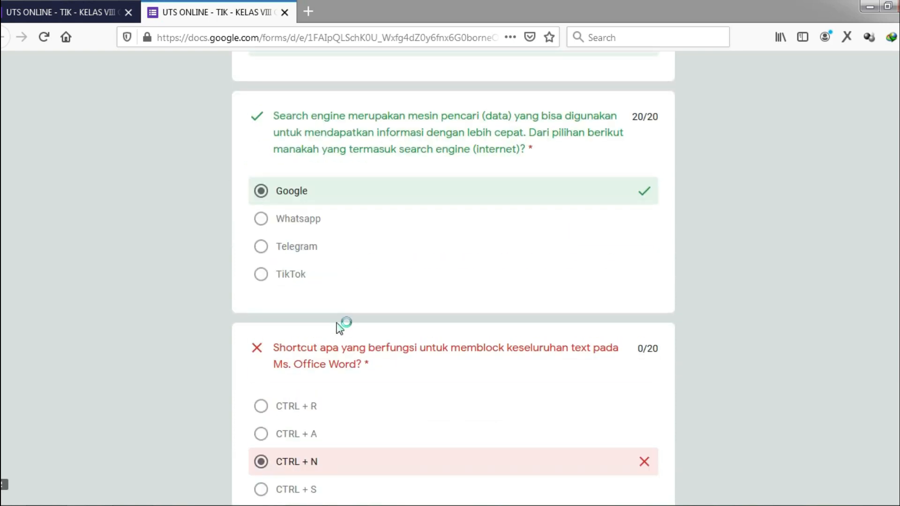
{"action": "scroll", "coordinate": [340, 328], "scroll_direction": "up", "scroll_amount": 2}
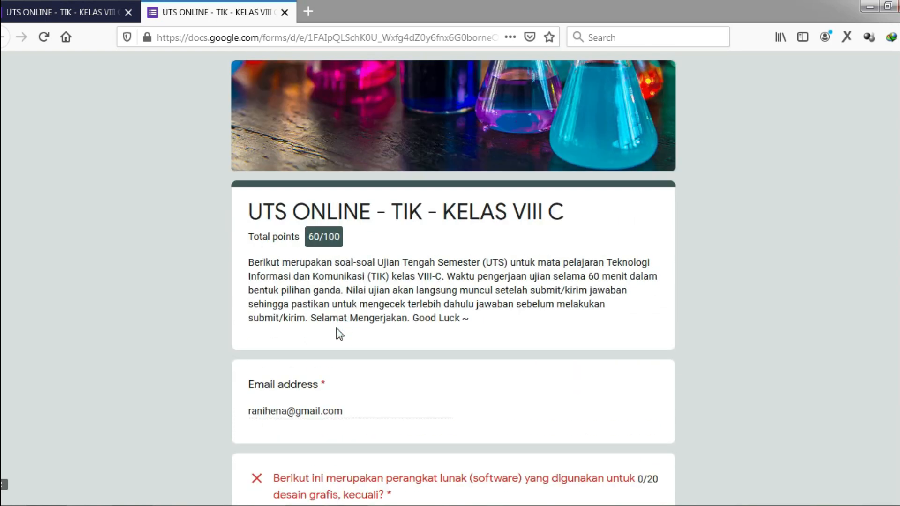
{"action": "scroll", "coordinate": [338, 333], "scroll_direction": "down", "scroll_amount": 3}
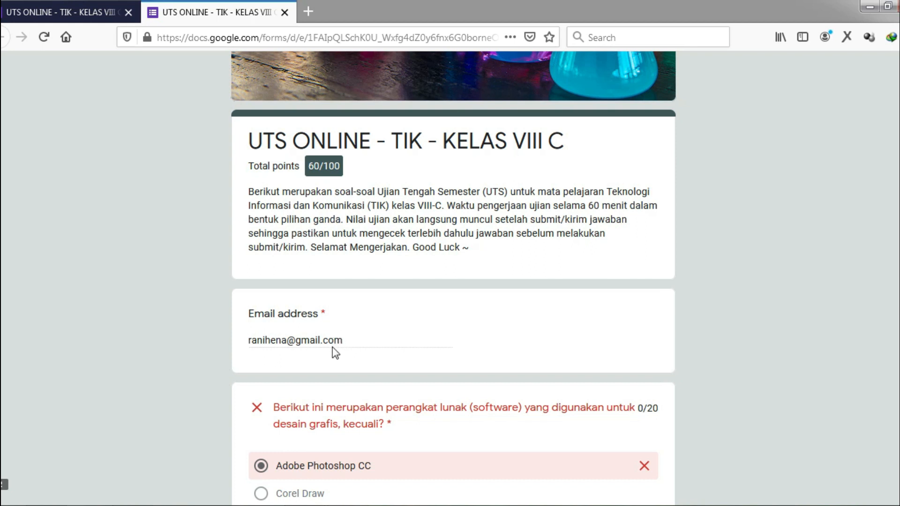
{"action": "scroll", "coordinate": [333, 350], "scroll_direction": "down", "scroll_amount": 4}
{"action": "scroll", "coordinate": [333, 347], "scroll_direction": "down", "scroll_amount": 6}
{"action": "scroll", "coordinate": [333, 347], "scroll_direction": "down", "scroll_amount": 3}
{"action": "scroll", "coordinate": [333, 347], "scroll_direction": "up", "scroll_amount": 15}
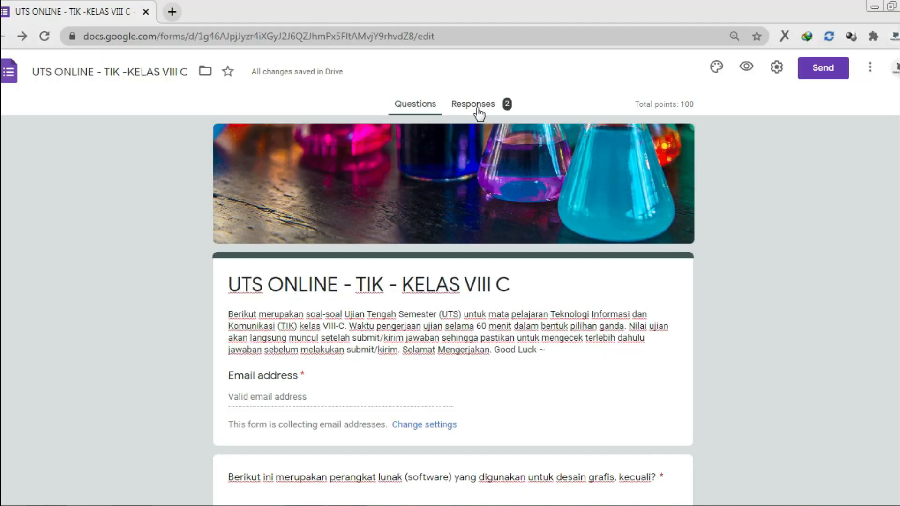
Review the Responses summary: 2 responses, average 80, scores 100 and 60, plus question charts
{"action": "left_click", "coordinate": [479, 103]}
{"action": "scroll", "coordinate": [676, 203], "scroll_direction": "down", "scroll_amount": 7}
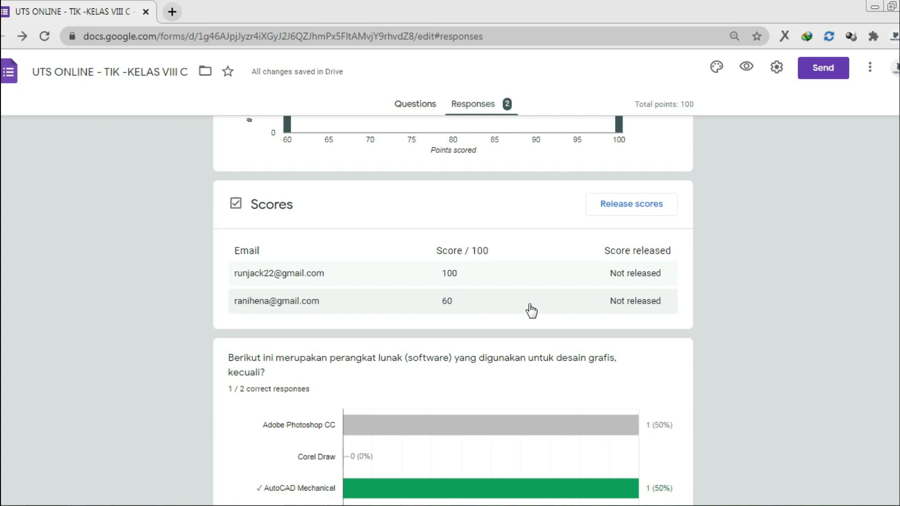
{"action": "scroll", "coordinate": [539, 309], "scroll_direction": "down", "scroll_amount": 3}
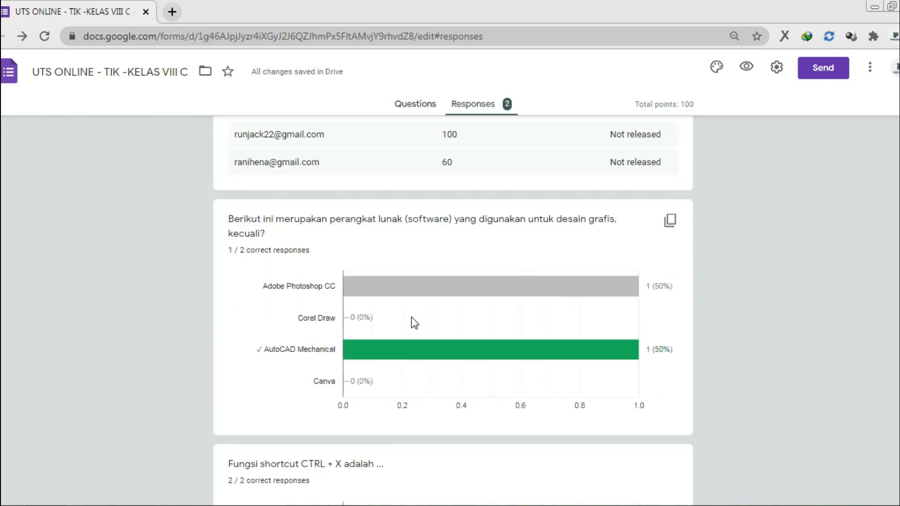
{"action": "mouse_move", "coordinate": [567, 347]}
{"action": "scroll", "coordinate": [398, 322], "scroll_direction": "down", "scroll_amount": 3}
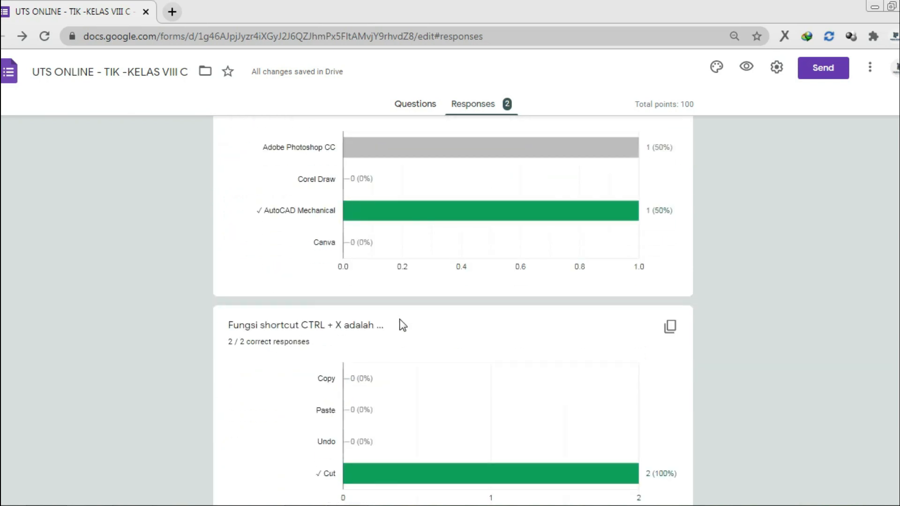
{"action": "scroll", "coordinate": [417, 308], "scroll_direction": "down", "scroll_amount": 3}
{"action": "scroll", "coordinate": [419, 305], "scroll_direction": "down", "scroll_amount": 2}
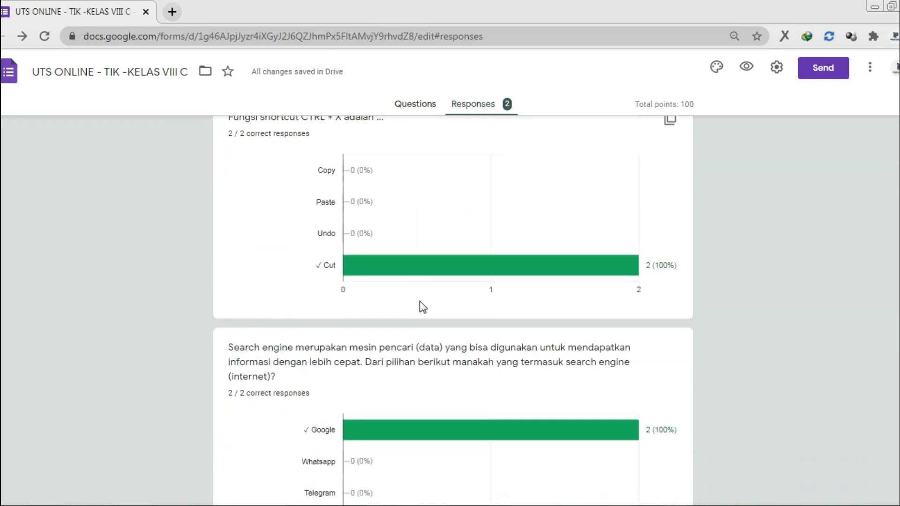
{"action": "scroll", "coordinate": [420, 303], "scroll_direction": "down", "scroll_amount": 3}
{"action": "scroll", "coordinate": [420, 305], "scroll_direction": "down", "scroll_amount": 2}
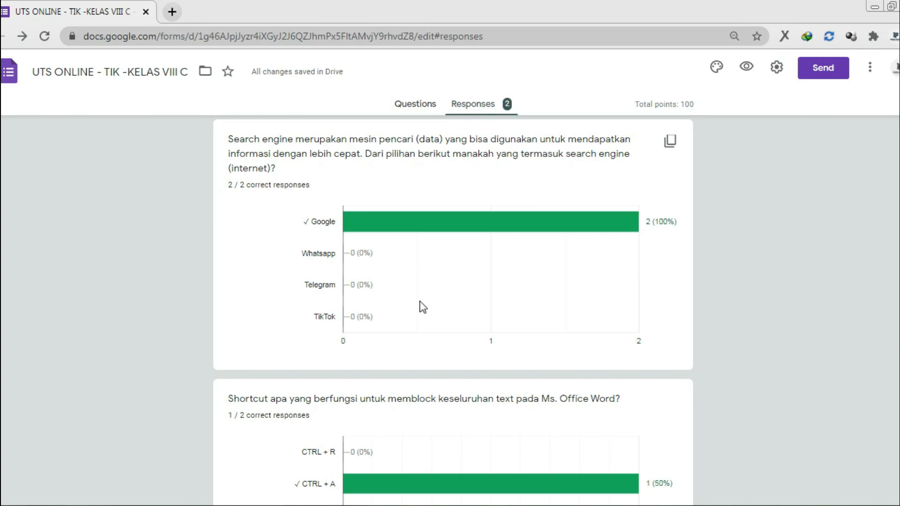
{"action": "scroll", "coordinate": [420, 303], "scroll_direction": "down", "scroll_amount": 2}
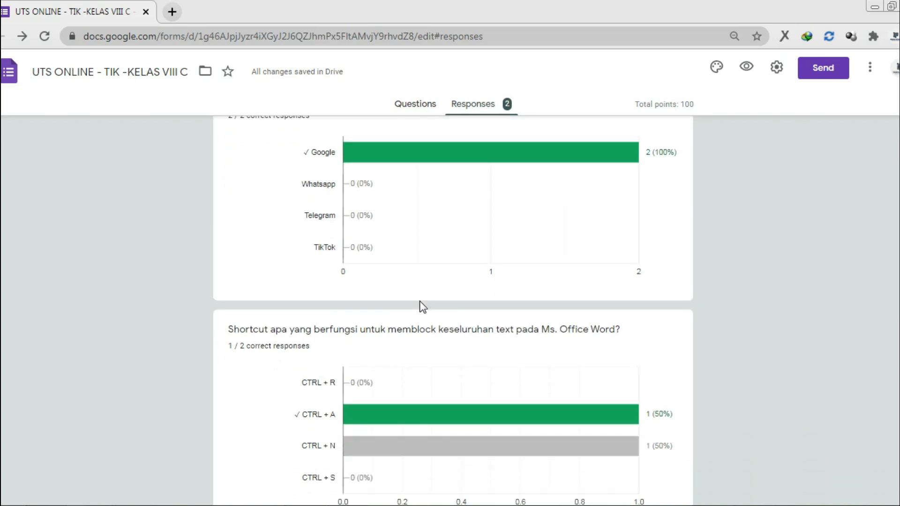
{"action": "scroll", "coordinate": [420, 302], "scroll_direction": "down", "scroll_amount": 4}
{"action": "scroll", "coordinate": [422, 306], "scroll_direction": "down", "scroll_amount": 2}
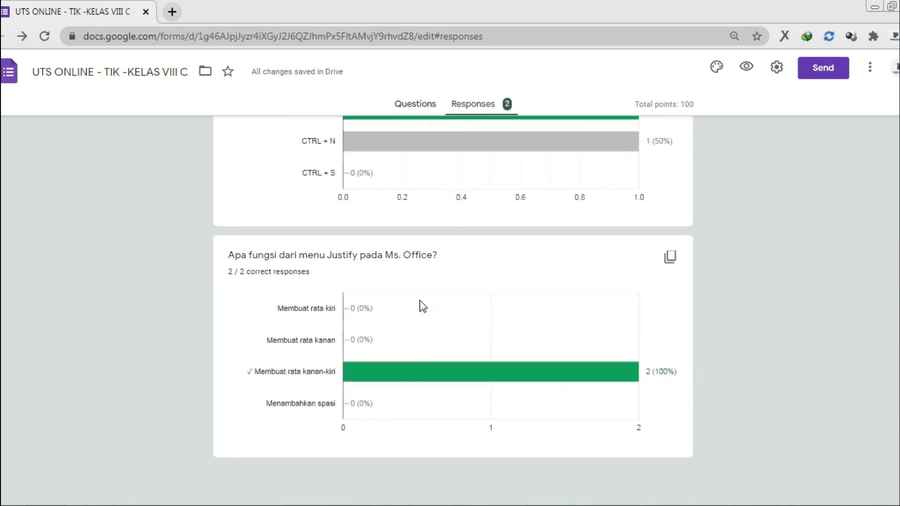
{"action": "scroll", "coordinate": [420, 301], "scroll_direction": "up", "scroll_amount": 3}
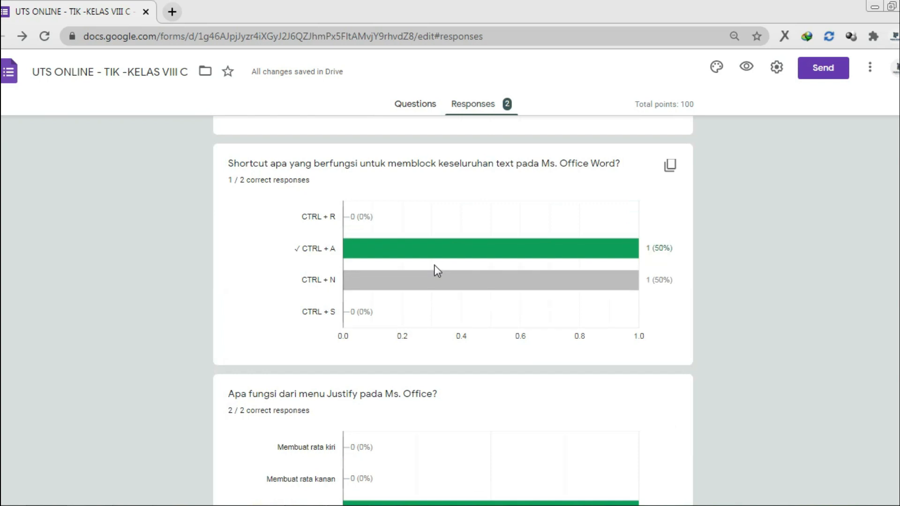
{"action": "scroll", "coordinate": [434, 266], "scroll_direction": "up", "scroll_amount": 12}
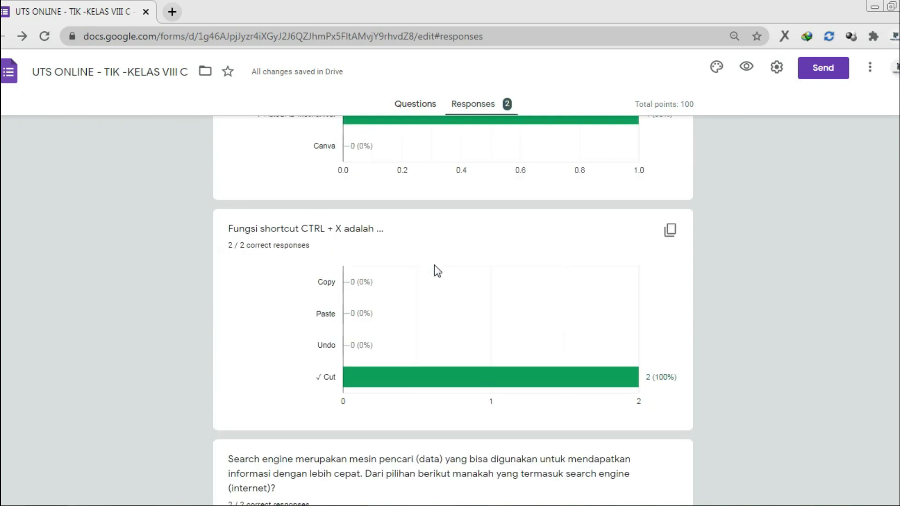
{"action": "scroll", "coordinate": [437, 271], "scroll_direction": "up", "scroll_amount": 4}
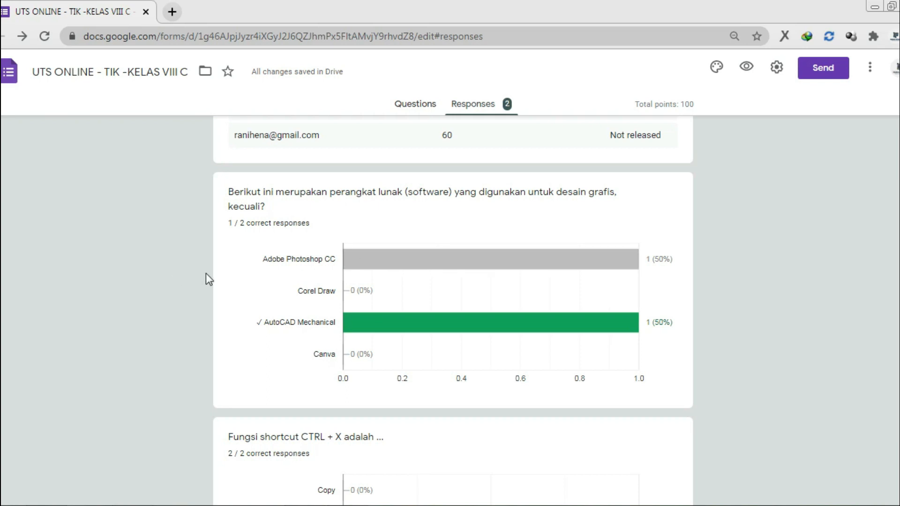
{"action": "scroll", "coordinate": [206, 274], "scroll_direction": "up", "scroll_amount": 4}
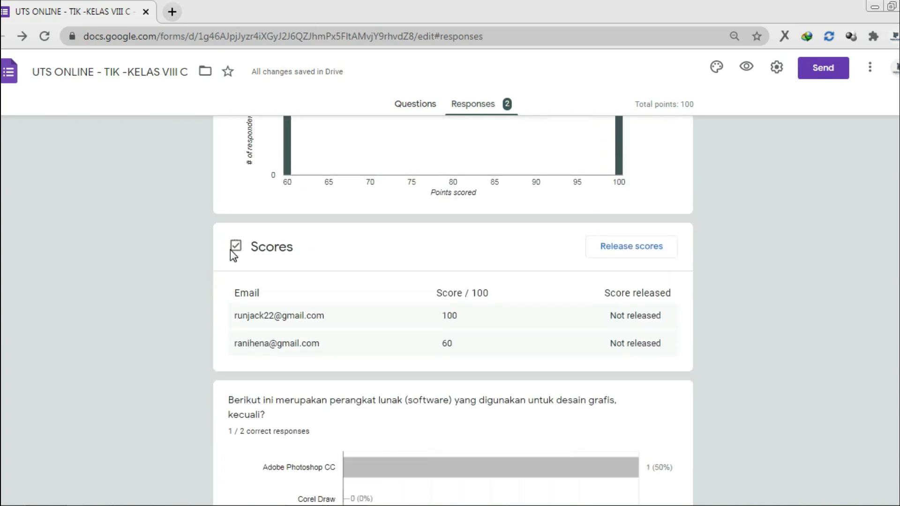
{"action": "scroll", "coordinate": [230, 251], "scroll_direction": "up", "scroll_amount": 3}
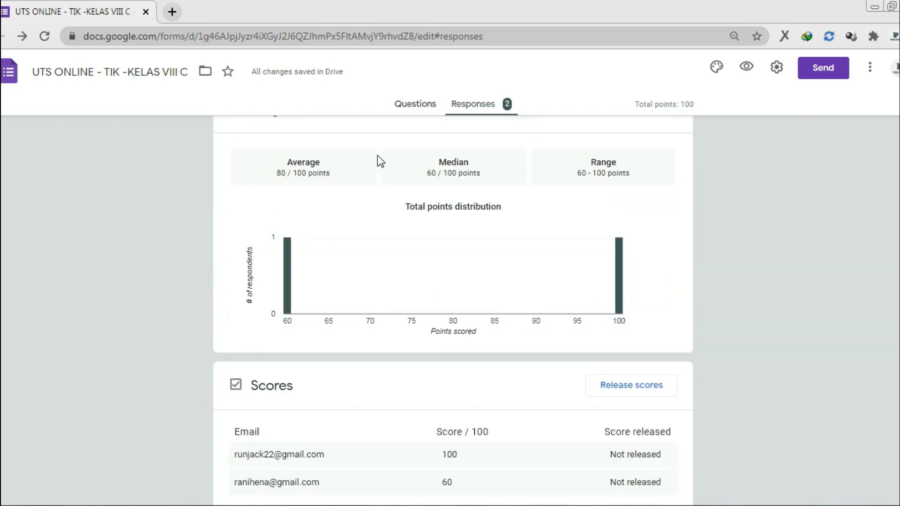
{"action": "scroll", "coordinate": [364, 209], "scroll_direction": "down", "scroll_amount": 4}
{"action": "scroll", "coordinate": [363, 209], "scroll_direction": "down", "scroll_amount": 1}
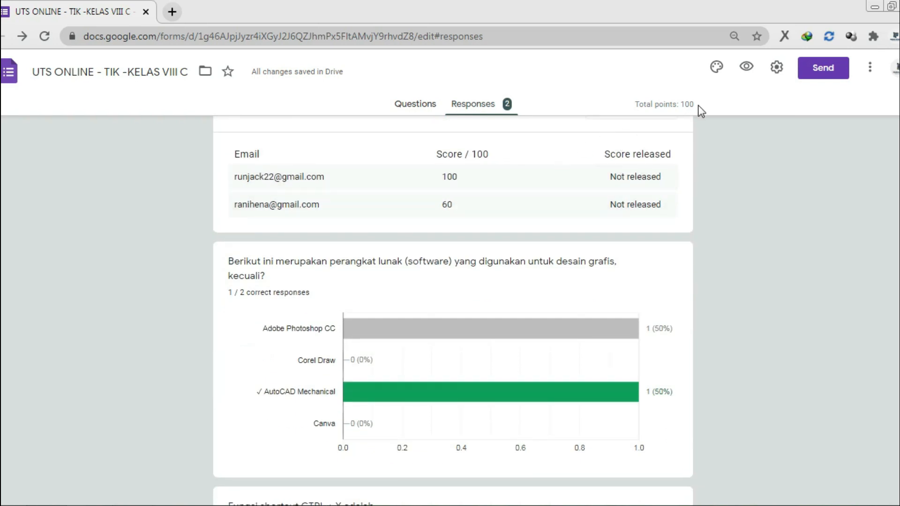
{"action": "scroll", "coordinate": [662, 147], "scroll_direction": "up", "scroll_amount": 6}
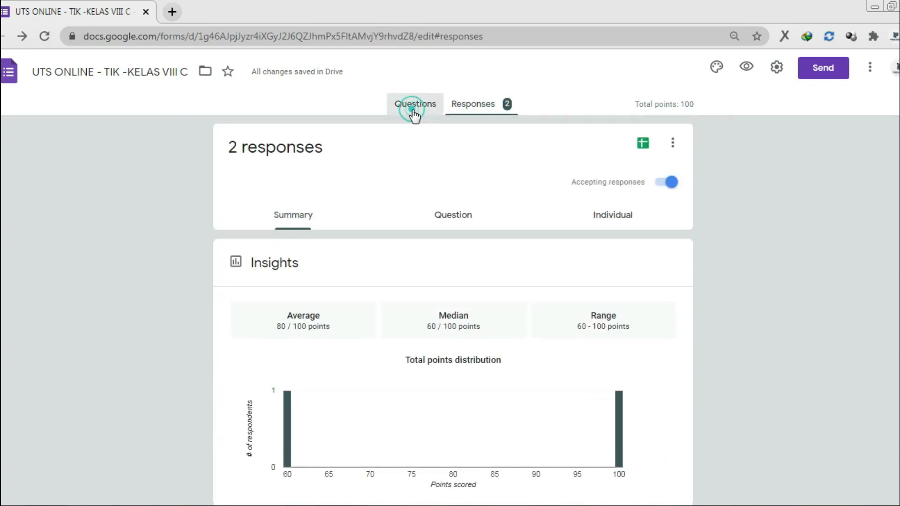
Return to the Questions tab and select the first question (AutoCAD Mechanical, 20 points)
{"action": "left_click", "coordinate": [412, 112]}
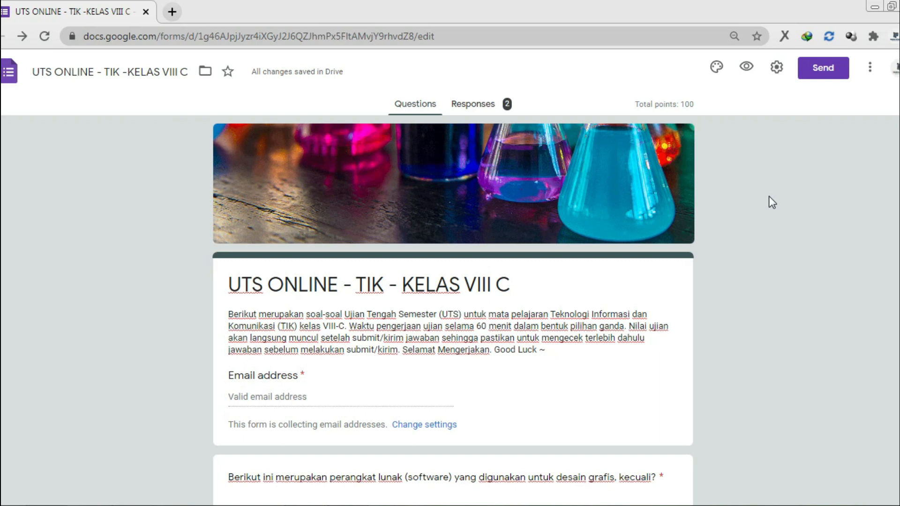
{"action": "scroll", "coordinate": [734, 242], "scroll_direction": "down", "scroll_amount": 4}
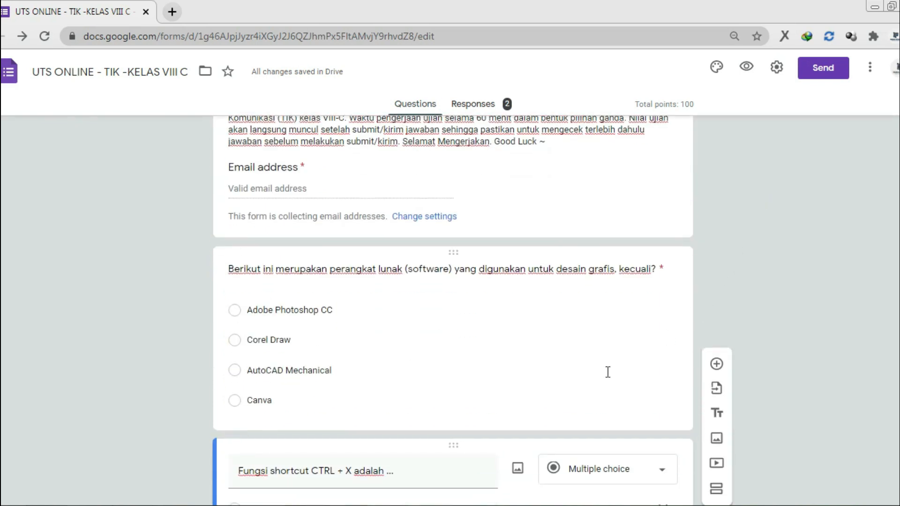
{"action": "left_click", "coordinate": [570, 364]}
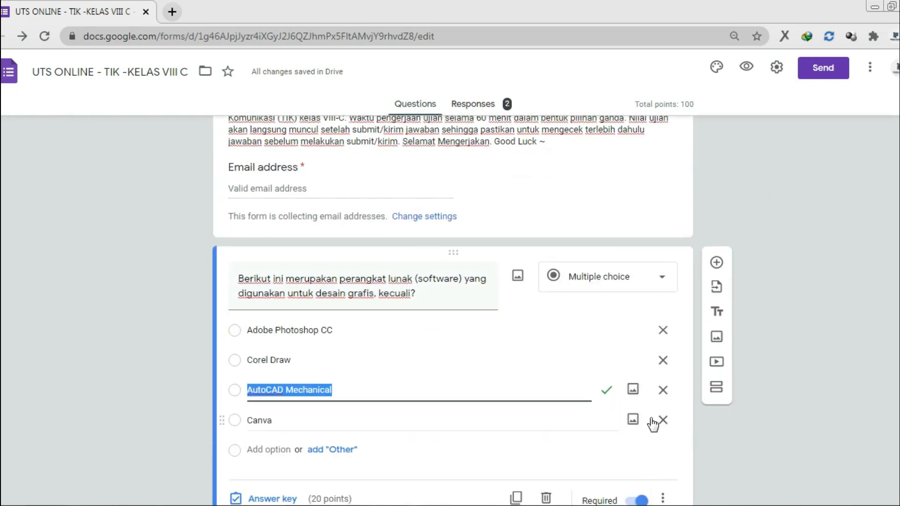
{"action": "scroll", "coordinate": [590, 328], "scroll_direction": "down", "scroll_amount": 3}
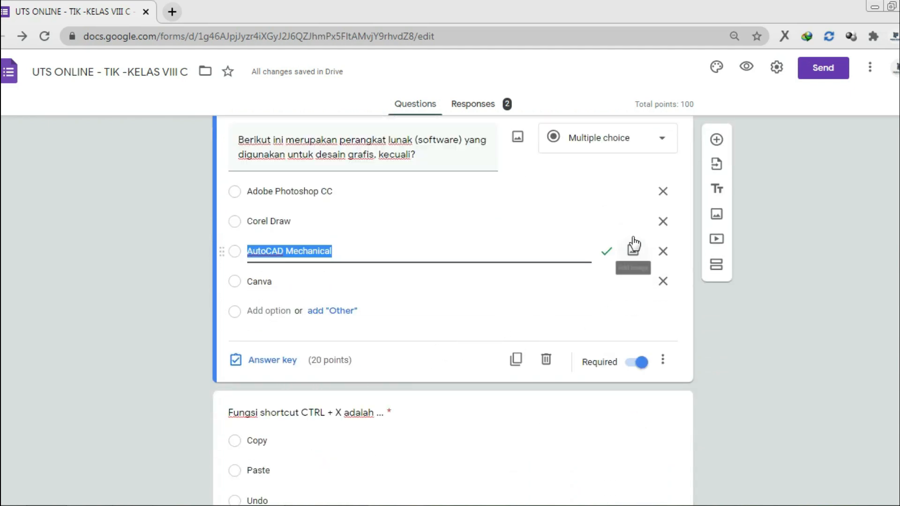
Check the Quizzes settings release grades immediately after each submission, and save
{"action": "left_click", "coordinate": [777, 69]}
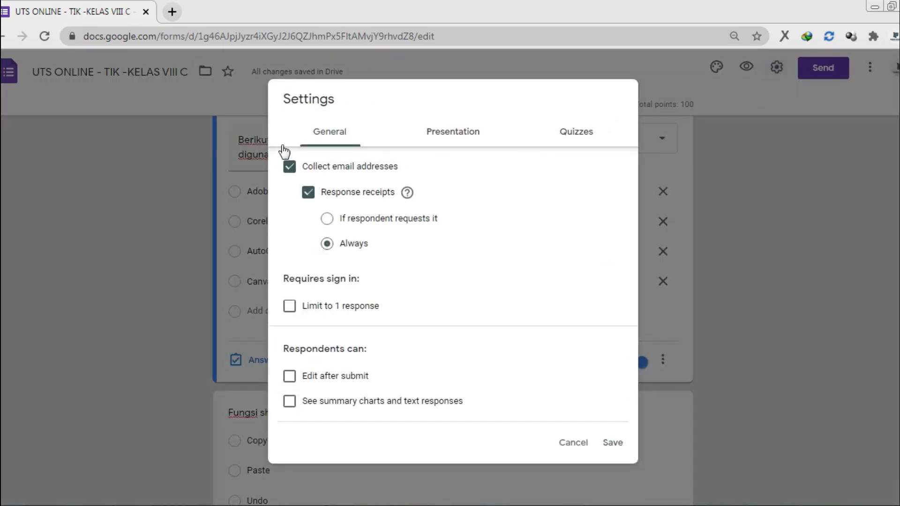
{"action": "left_click", "coordinate": [572, 130]}
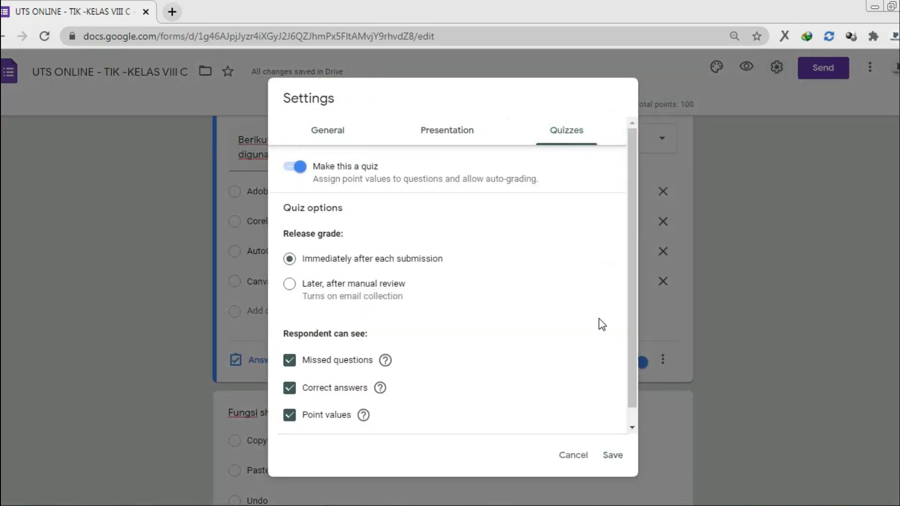
{"action": "left_click", "coordinate": [609, 457]}
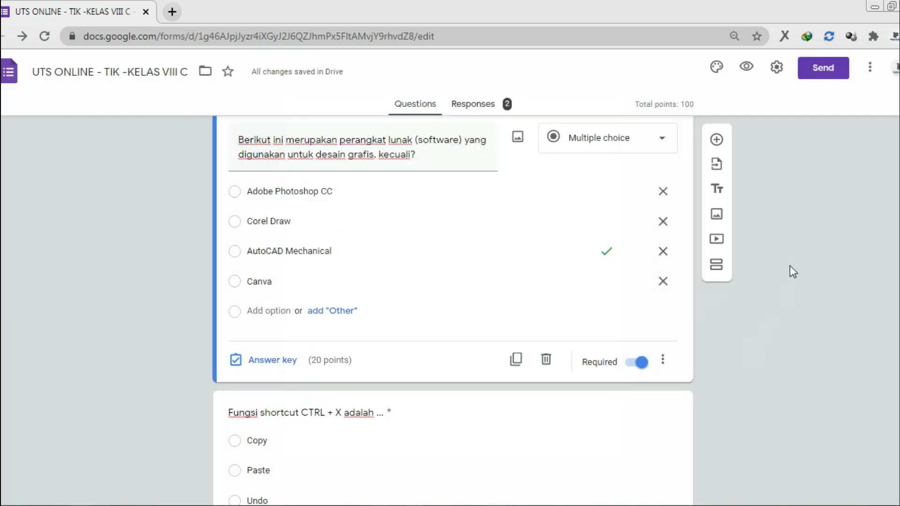
{"action": "scroll", "coordinate": [789, 265], "scroll_direction": "up", "scroll_amount": 4}
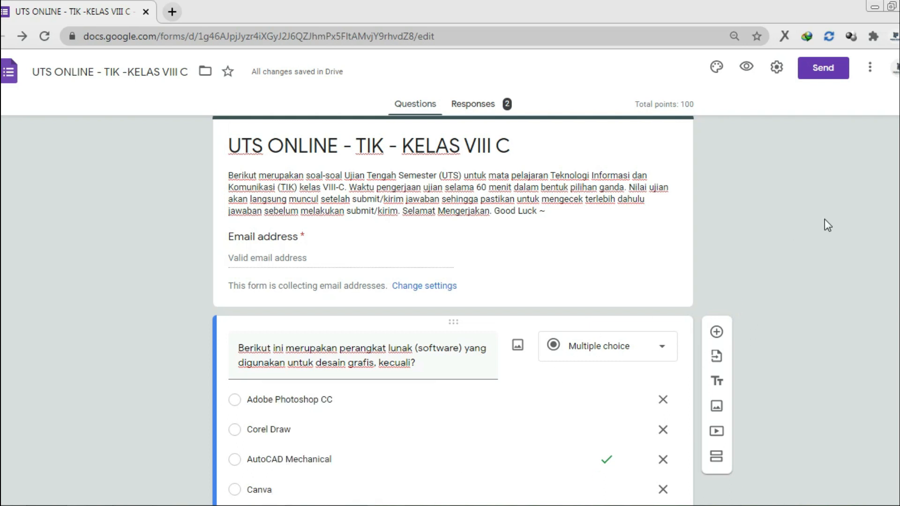
{"action": "scroll", "coordinate": [825, 219], "scroll_direction": "down", "scroll_amount": 3}
{"action": "scroll", "coordinate": [825, 218], "scroll_direction": "up", "scroll_amount": 5}
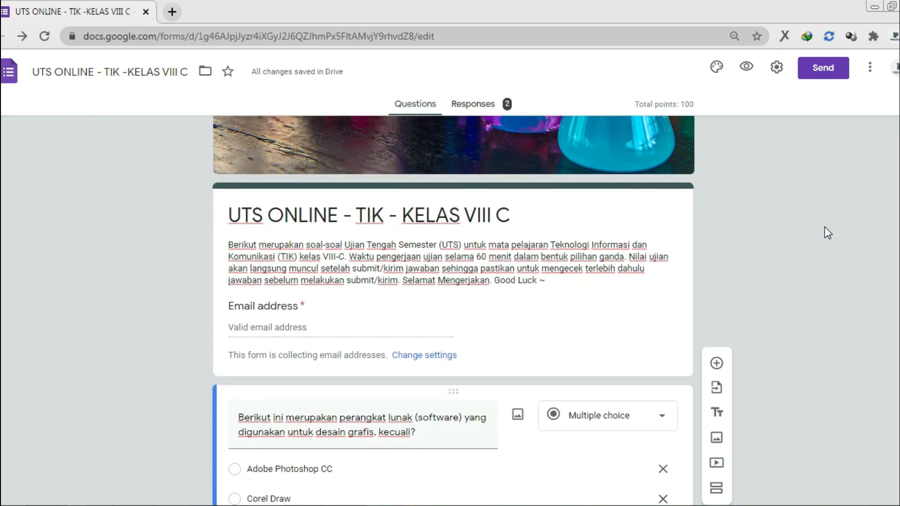